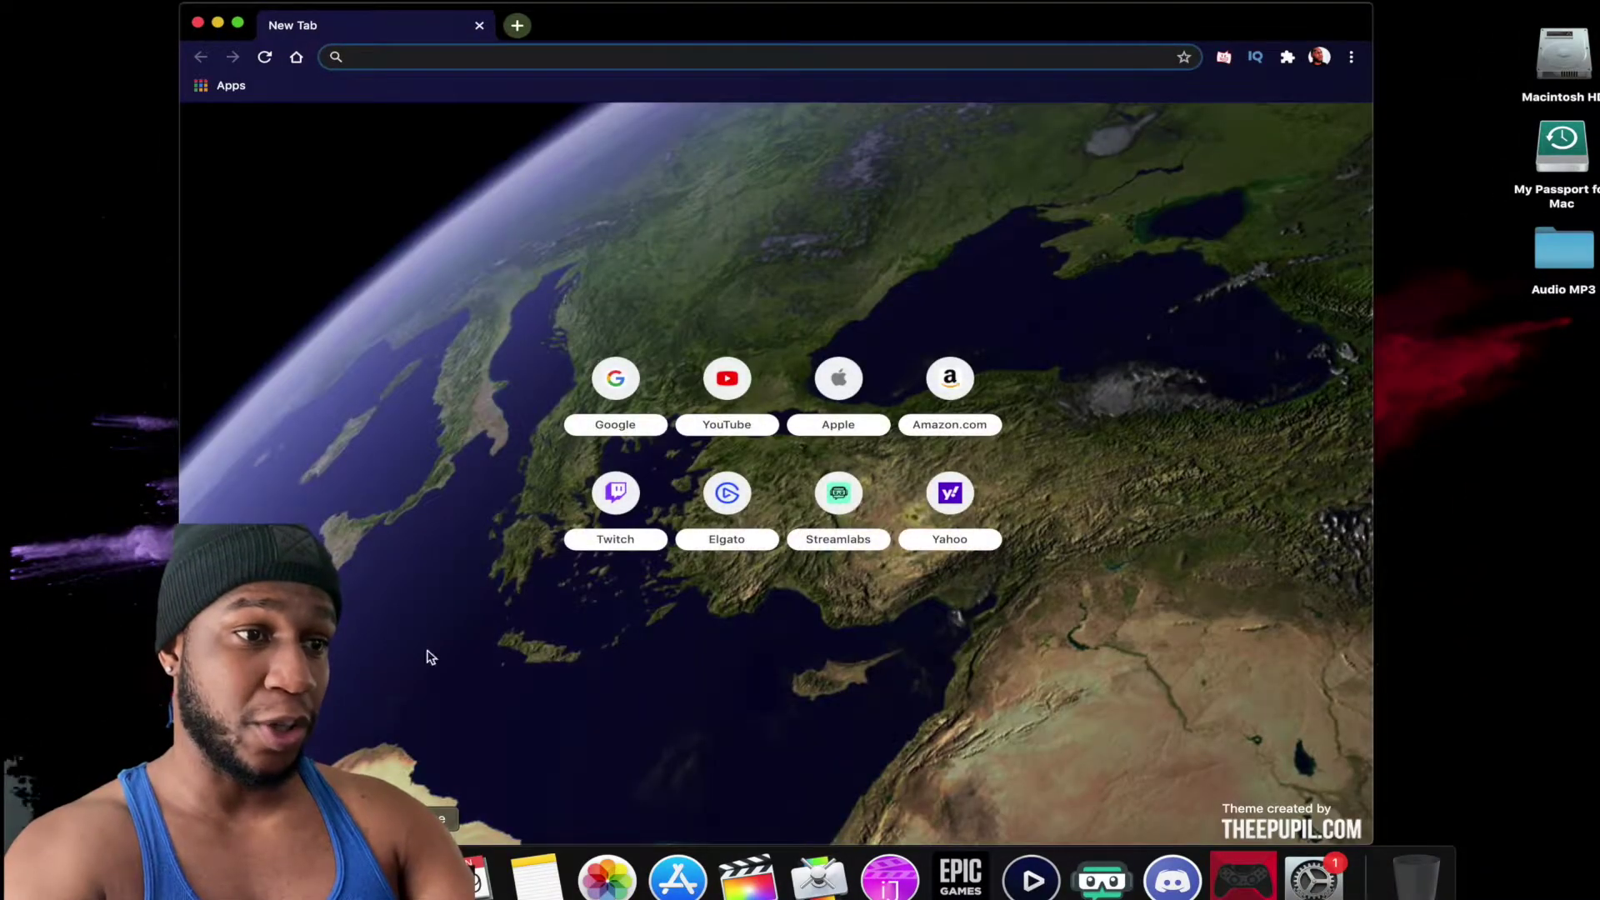
- Search Google for 'twitch studio beta mac' and open the 'Download Twitch Studio - Twitch' result
{"action": "left_click", "coordinate": [621, 377]}
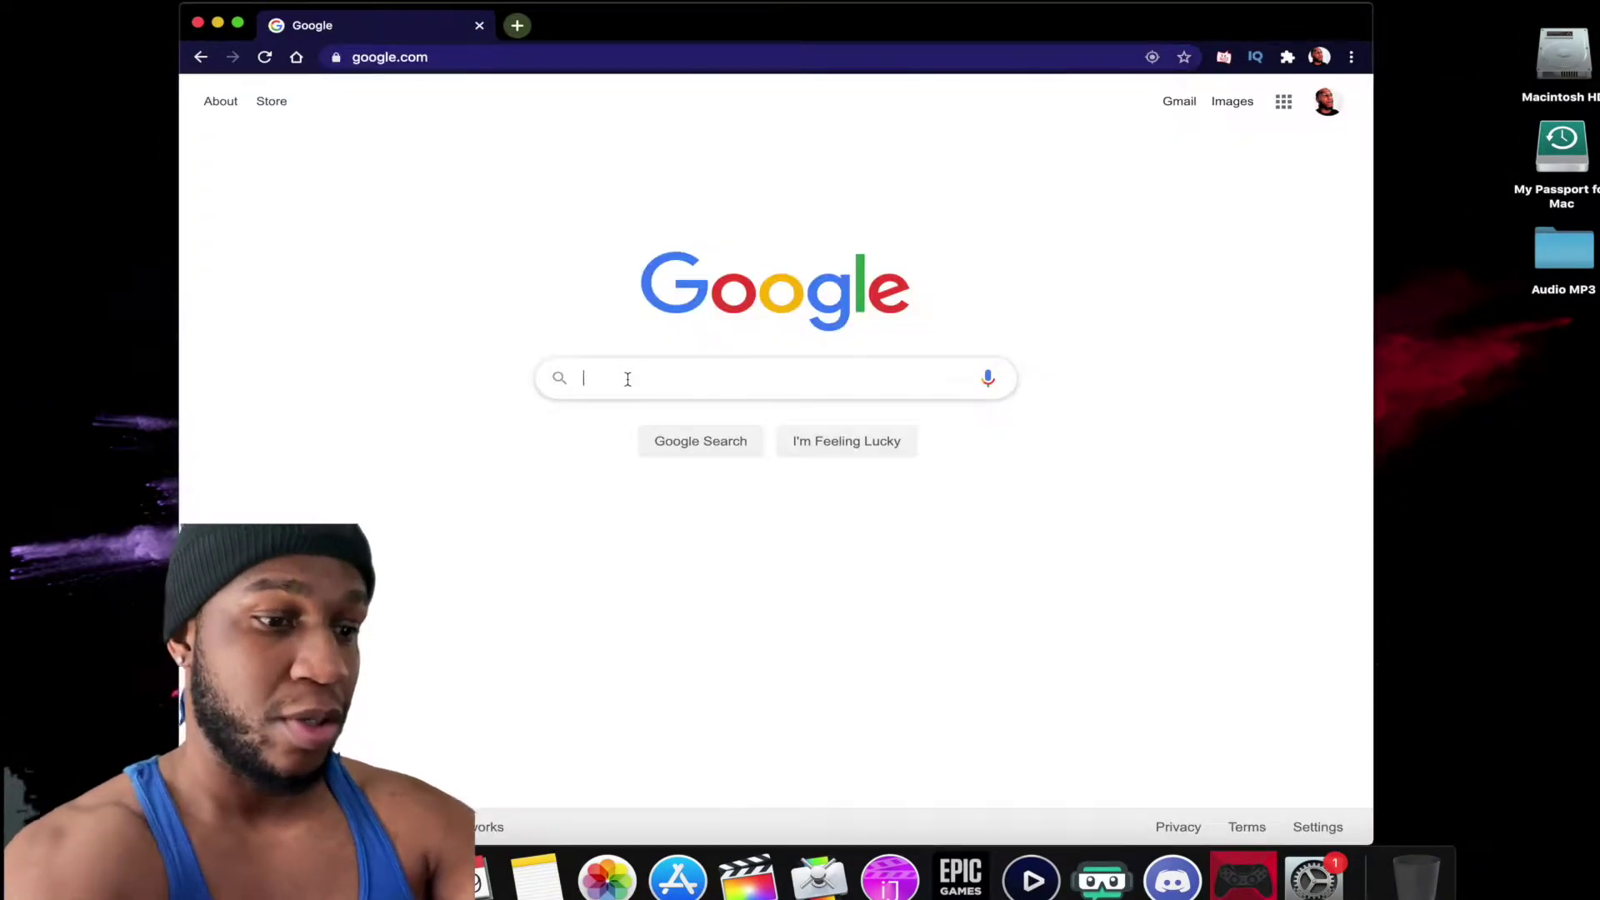
{"action": "type", "text": "twu"}
{"action": "key", "text": "BackSpace"}
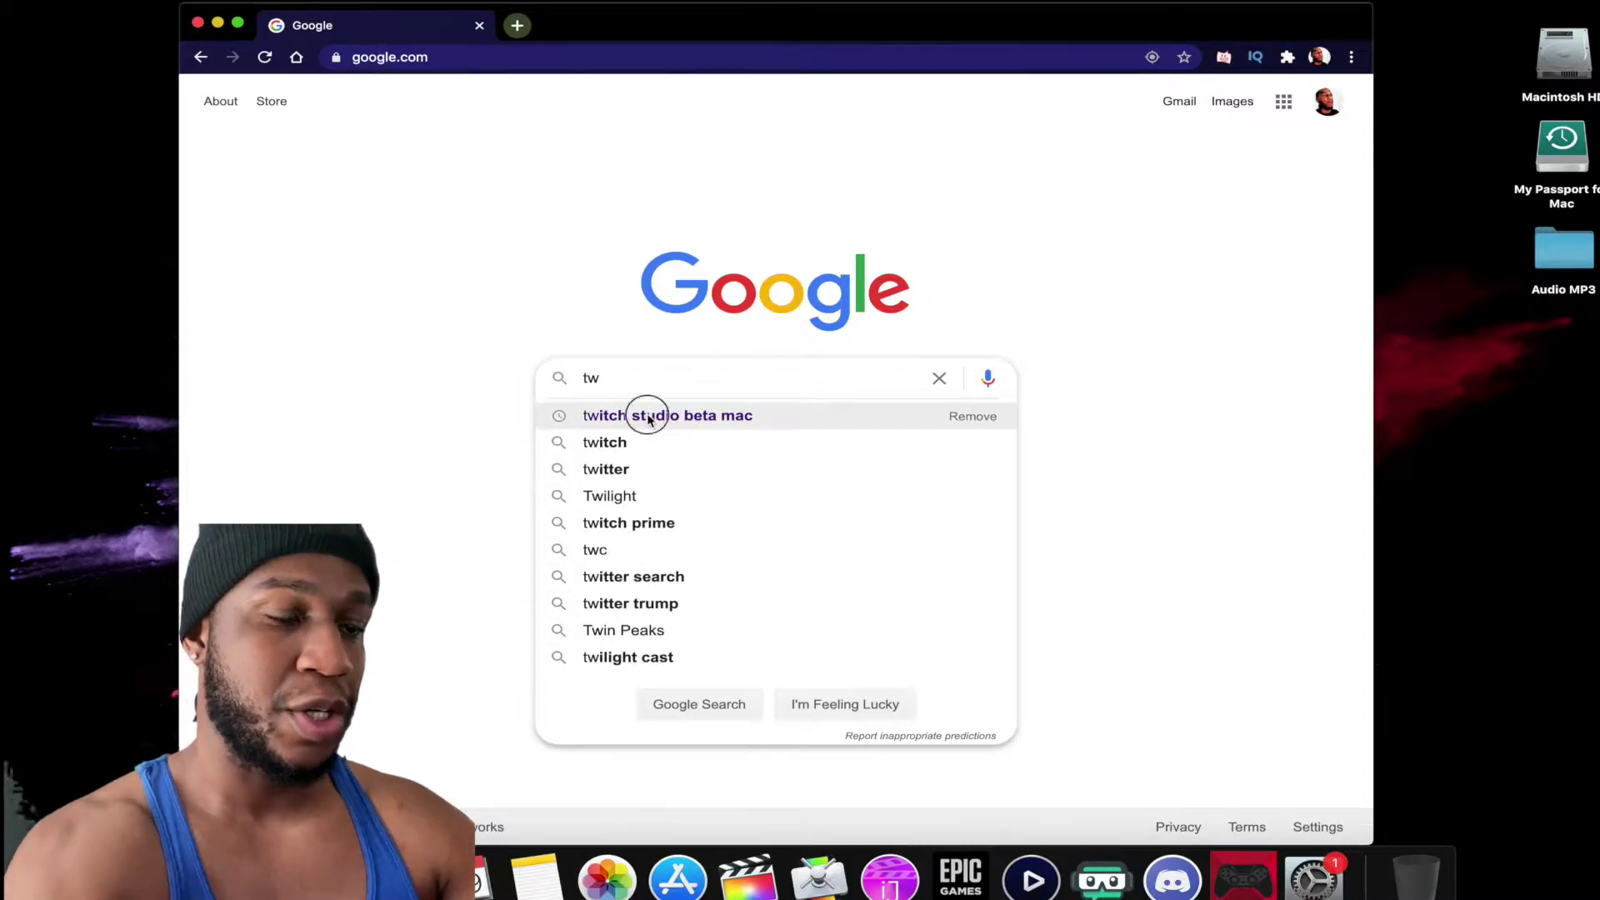
{"action": "left_click", "coordinate": [647, 415]}
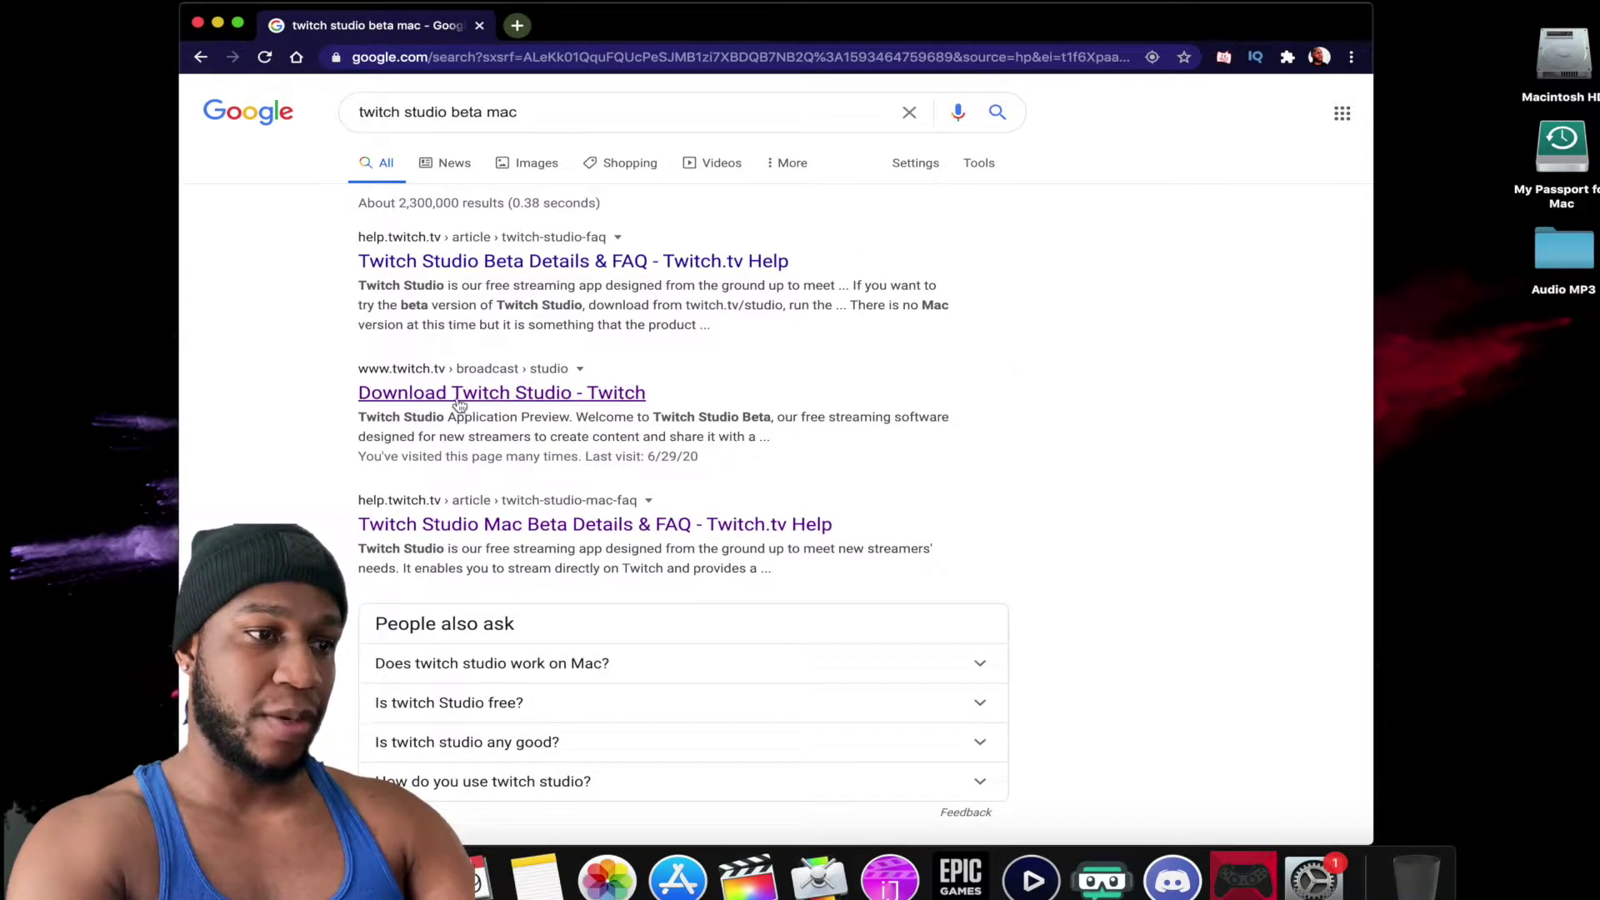
{"action": "left_click", "coordinate": [435, 399]}
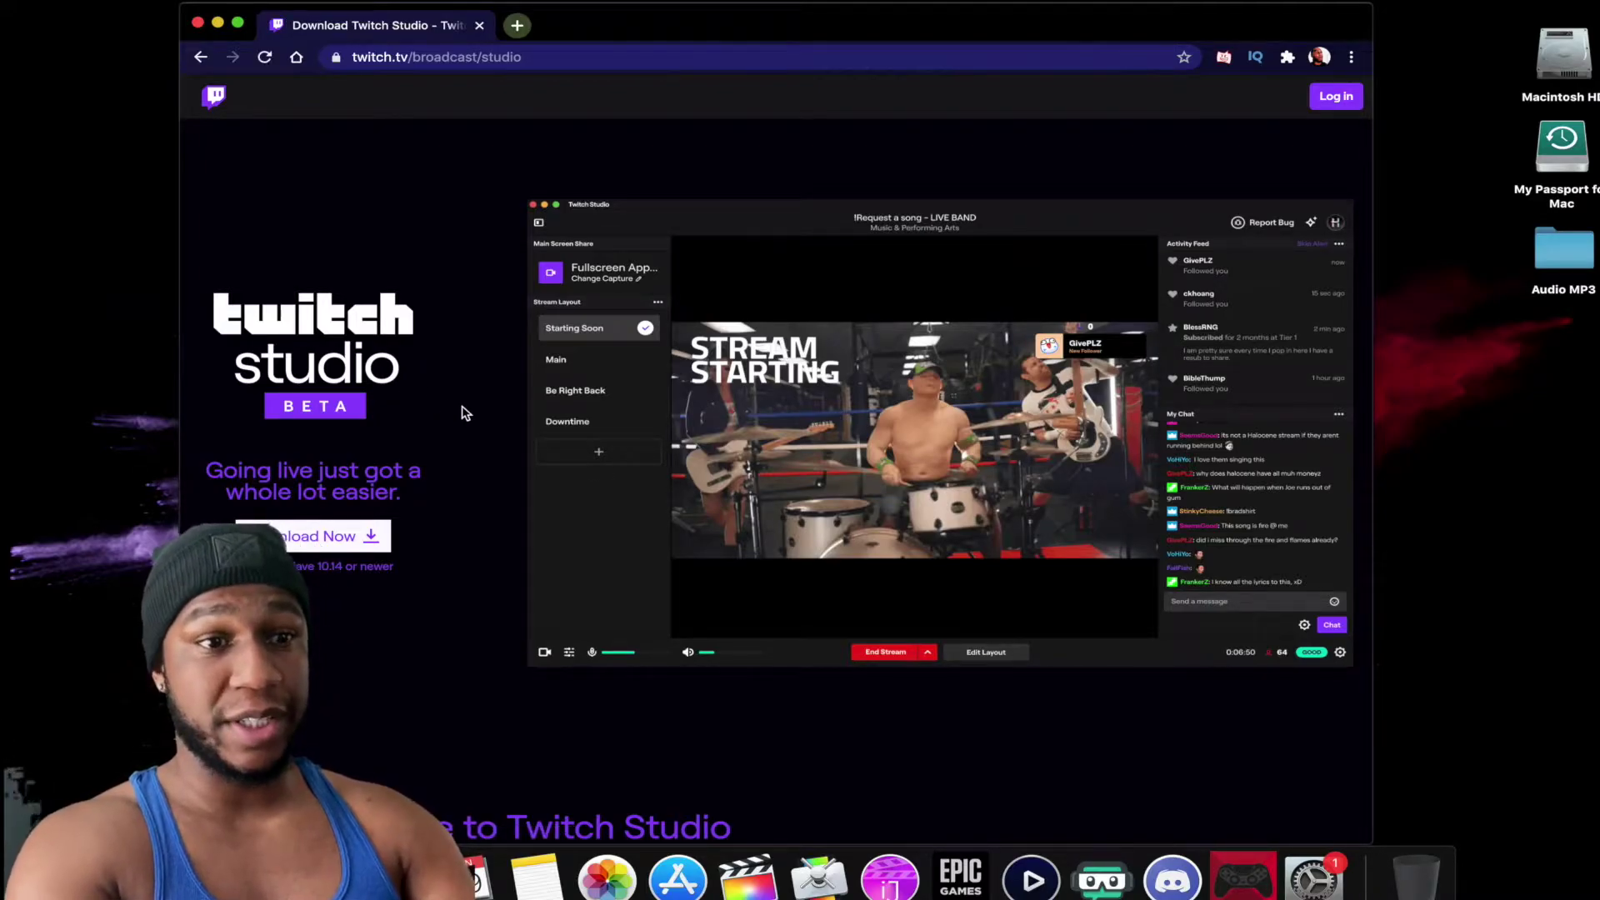
- Browse the twitch.tv/broadcast/studio page and start the Twitch Studio for macOS download
{"action": "scroll", "coordinate": [464, 413], "scroll_direction": "down", "scroll_amount": 3}
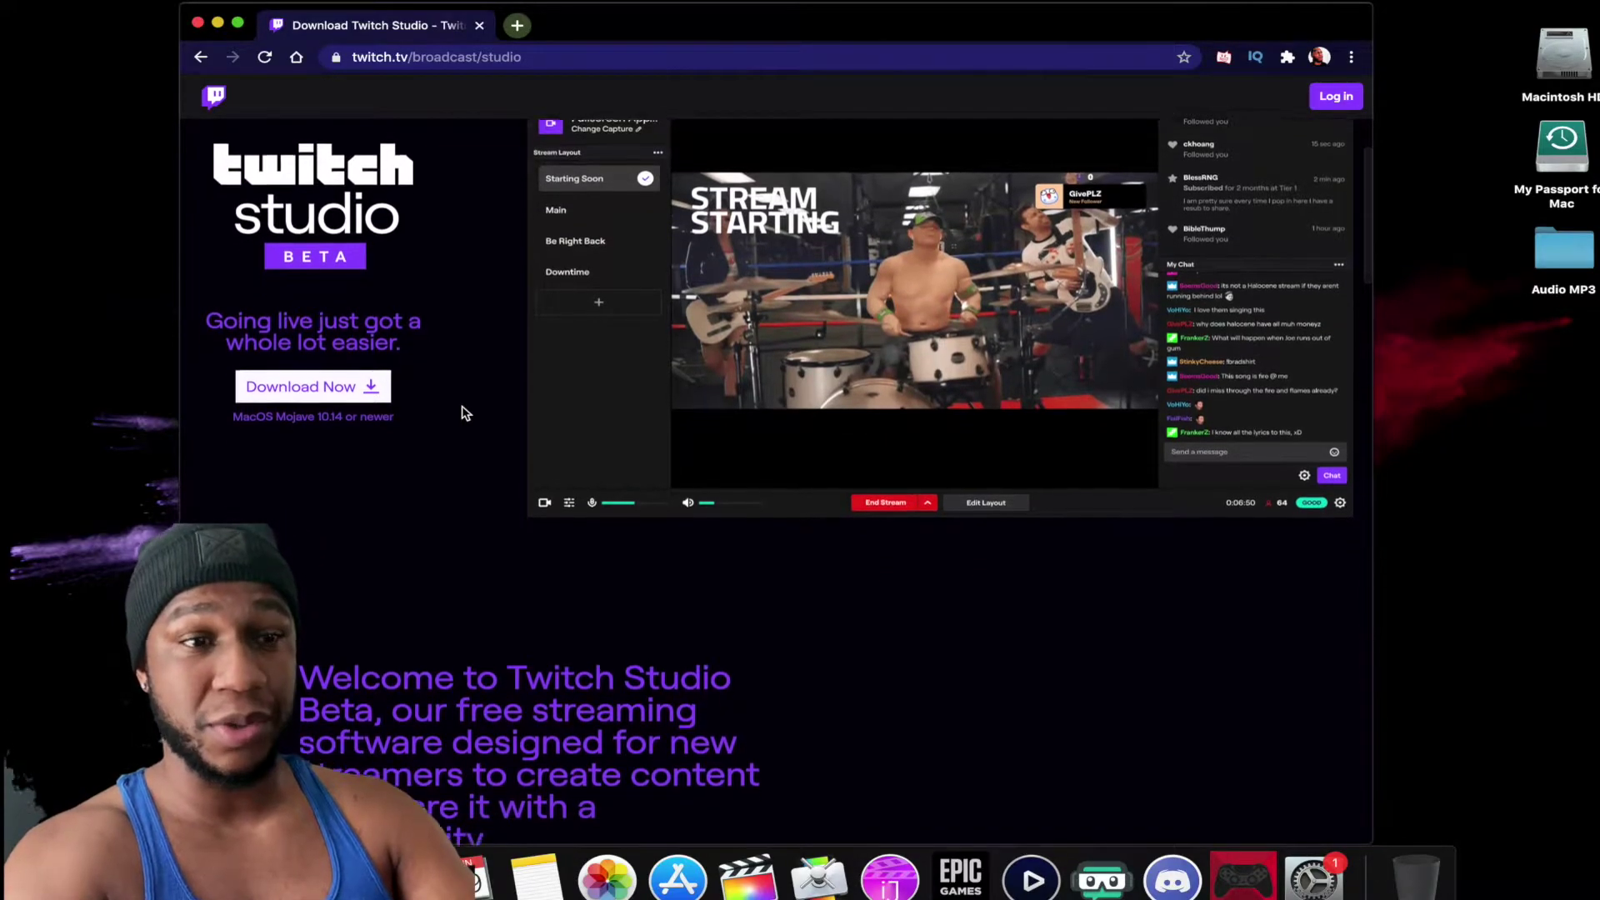
{"action": "scroll", "coordinate": [465, 413], "scroll_direction": "down", "scroll_amount": 10}
{"action": "scroll", "coordinate": [465, 414], "scroll_direction": "down", "scroll_amount": 15}
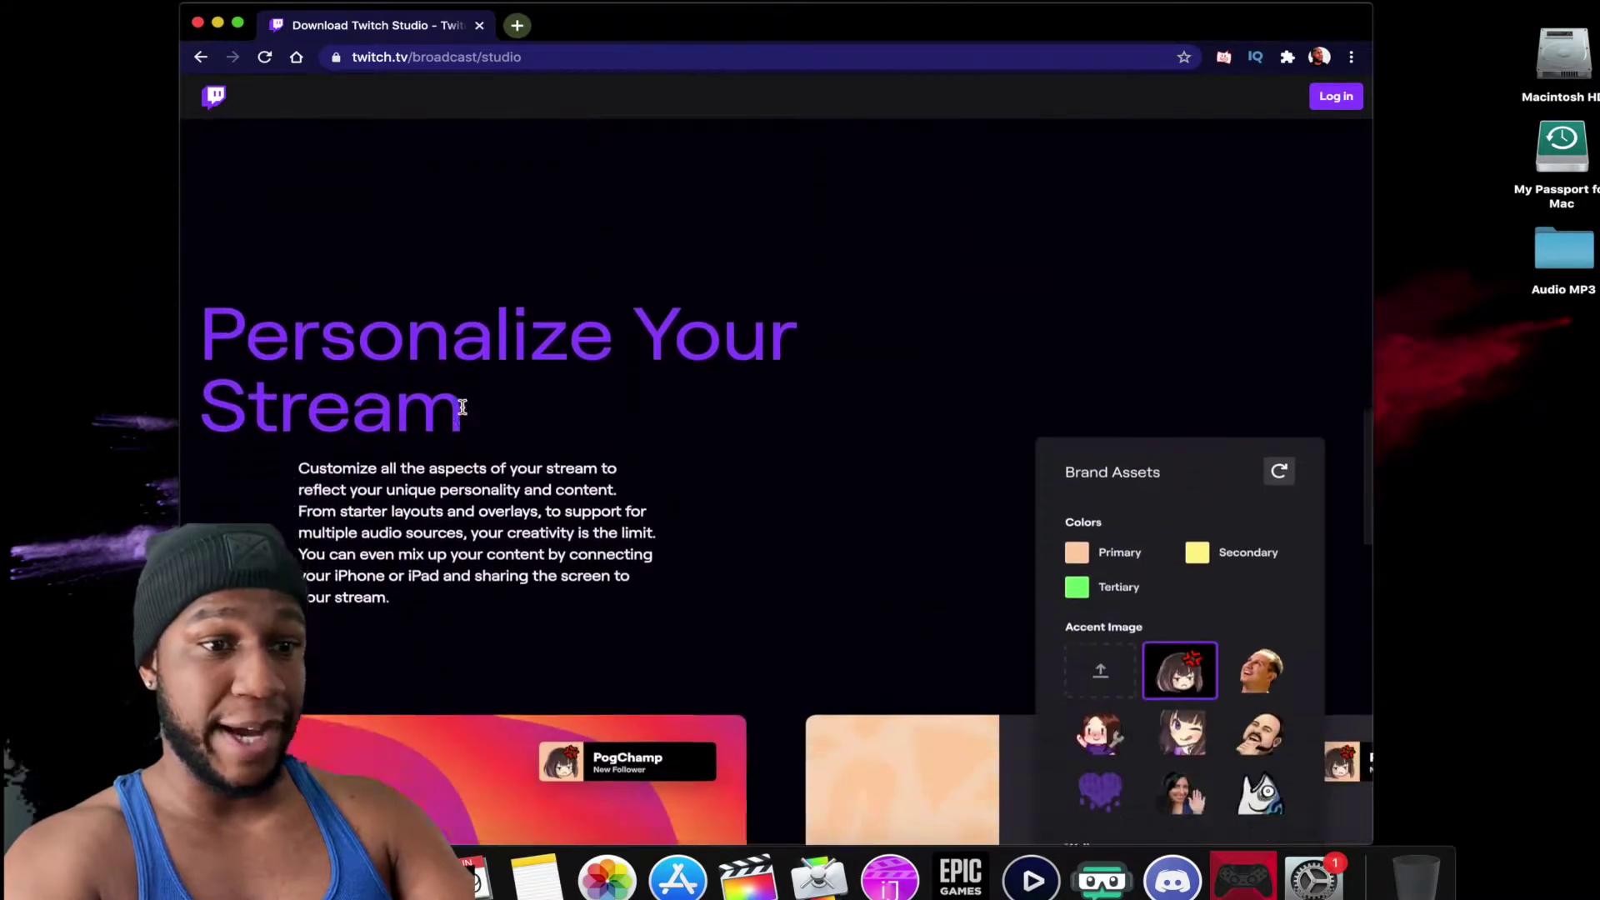
{"action": "scroll", "coordinate": [465, 413], "scroll_direction": "down", "scroll_amount": 10}
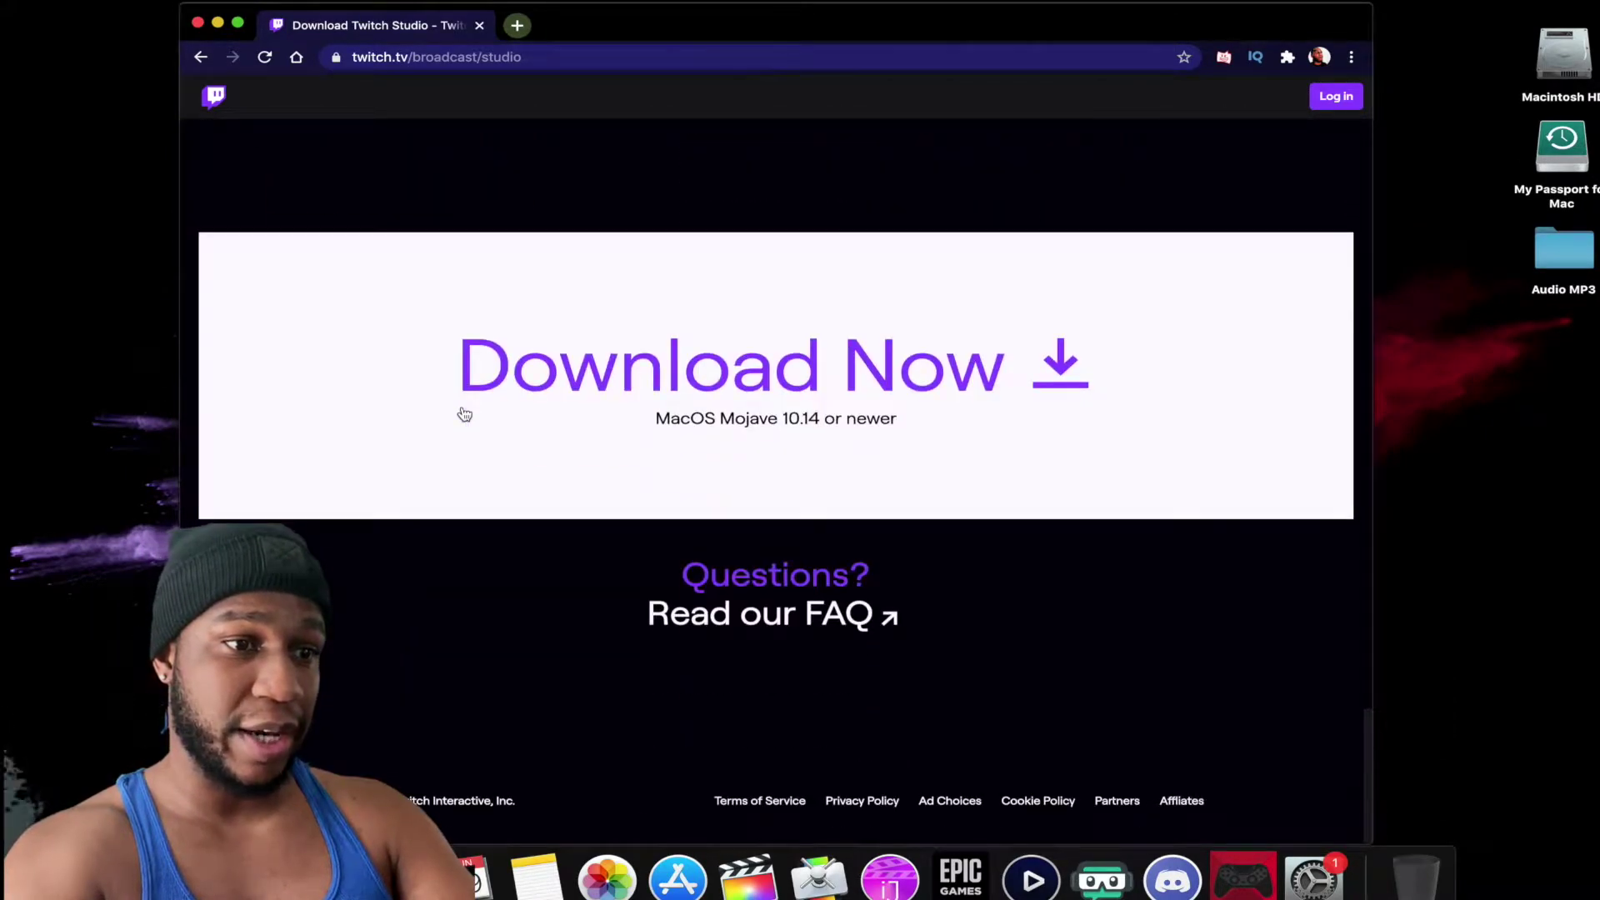
{"action": "scroll", "coordinate": [475, 689], "scroll_direction": "up", "scroll_amount": 20}
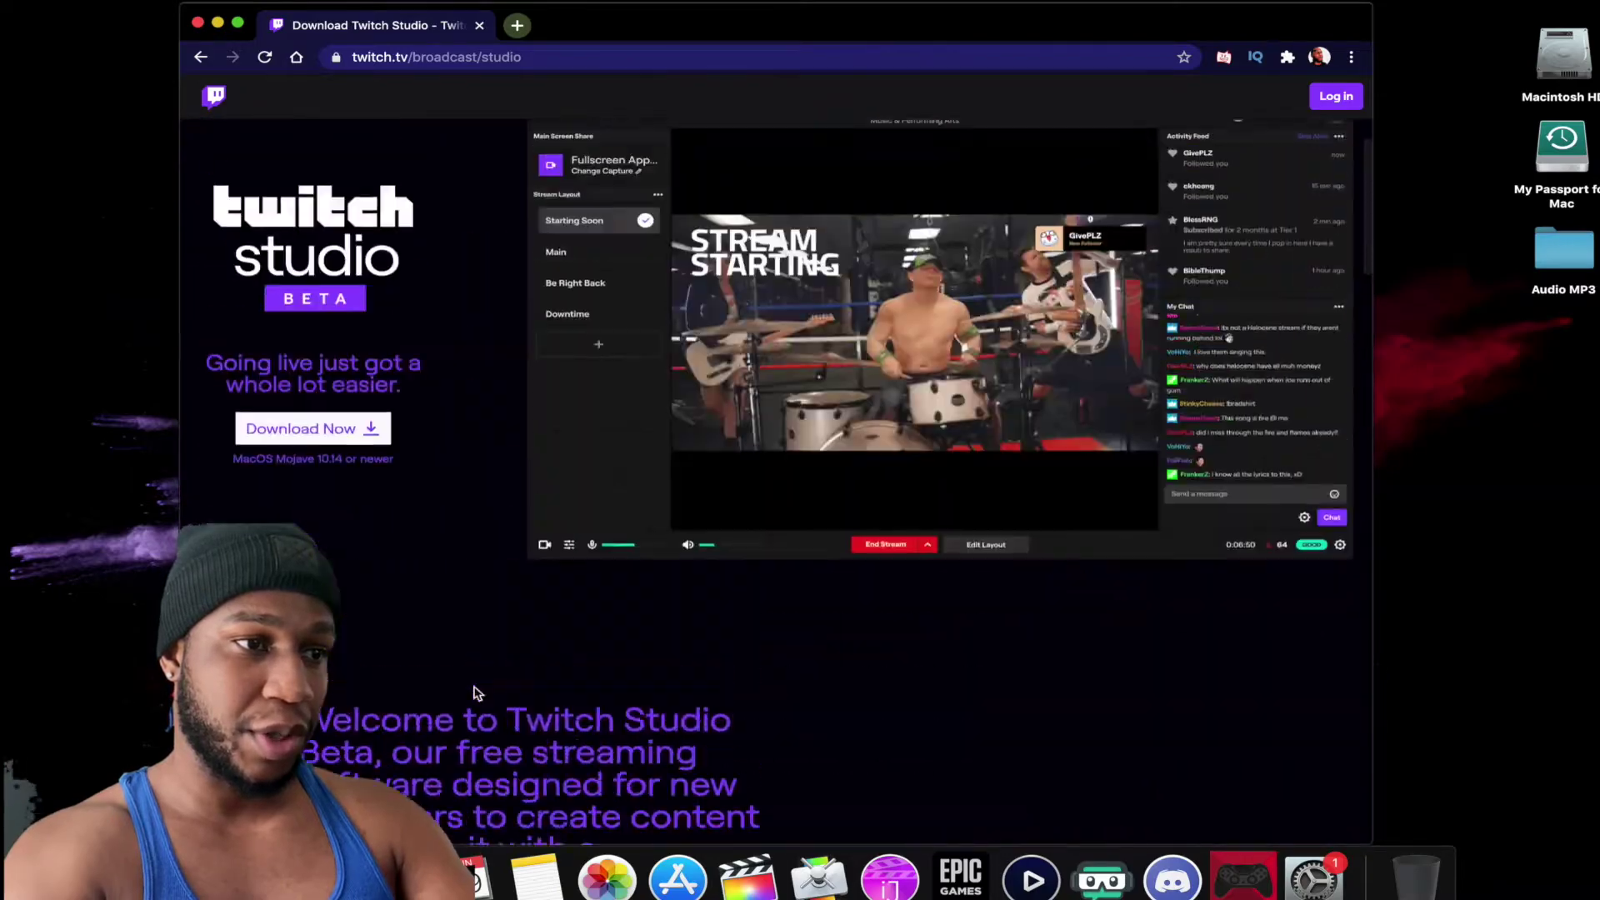
{"action": "scroll", "coordinate": [475, 694], "scroll_direction": "up", "scroll_amount": 3}
{"action": "left_click", "coordinate": [350, 536]}
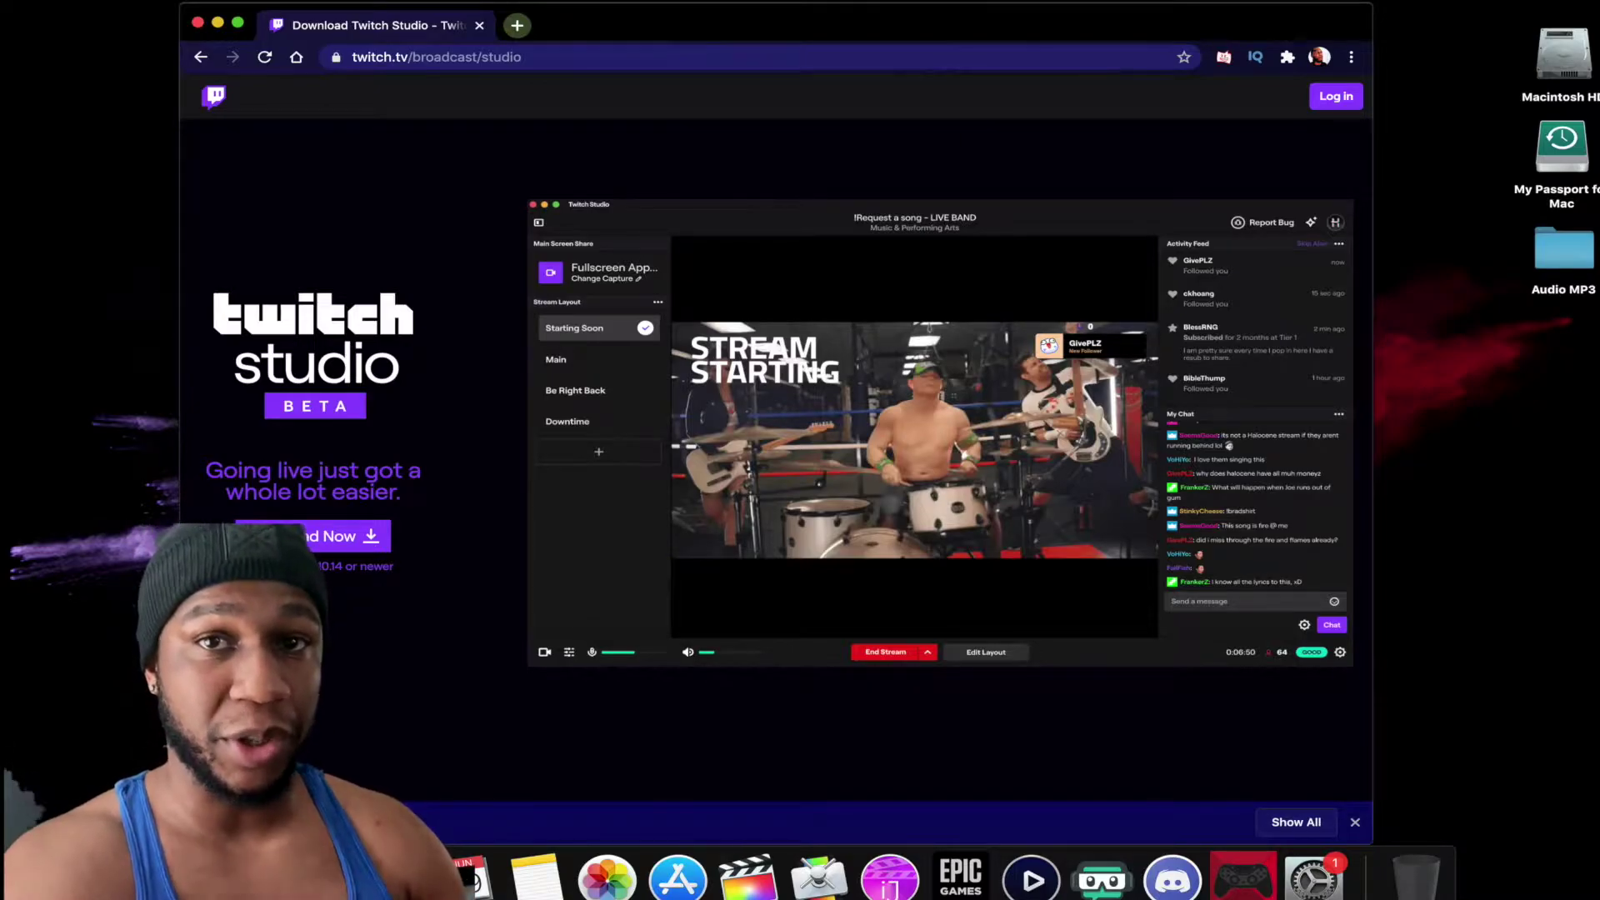
- Open the downloaded TwitchStudio disk image and drag Twitch Studio into Applications
{"action": "right_click", "coordinate": [396, 825]}
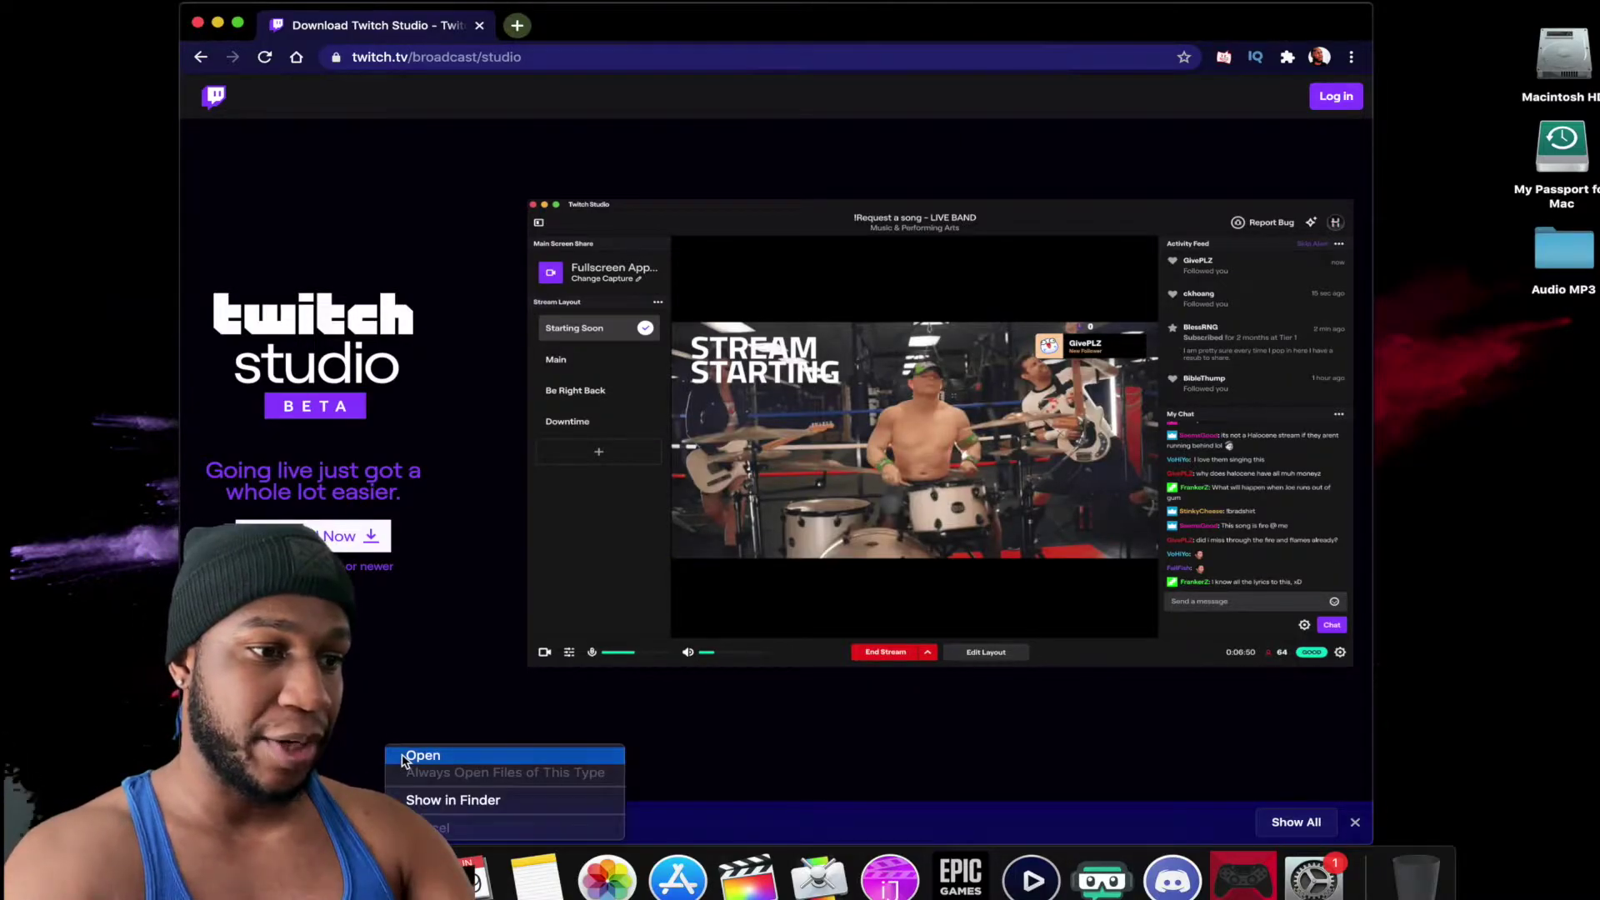
{"action": "left_click", "coordinate": [404, 756]}
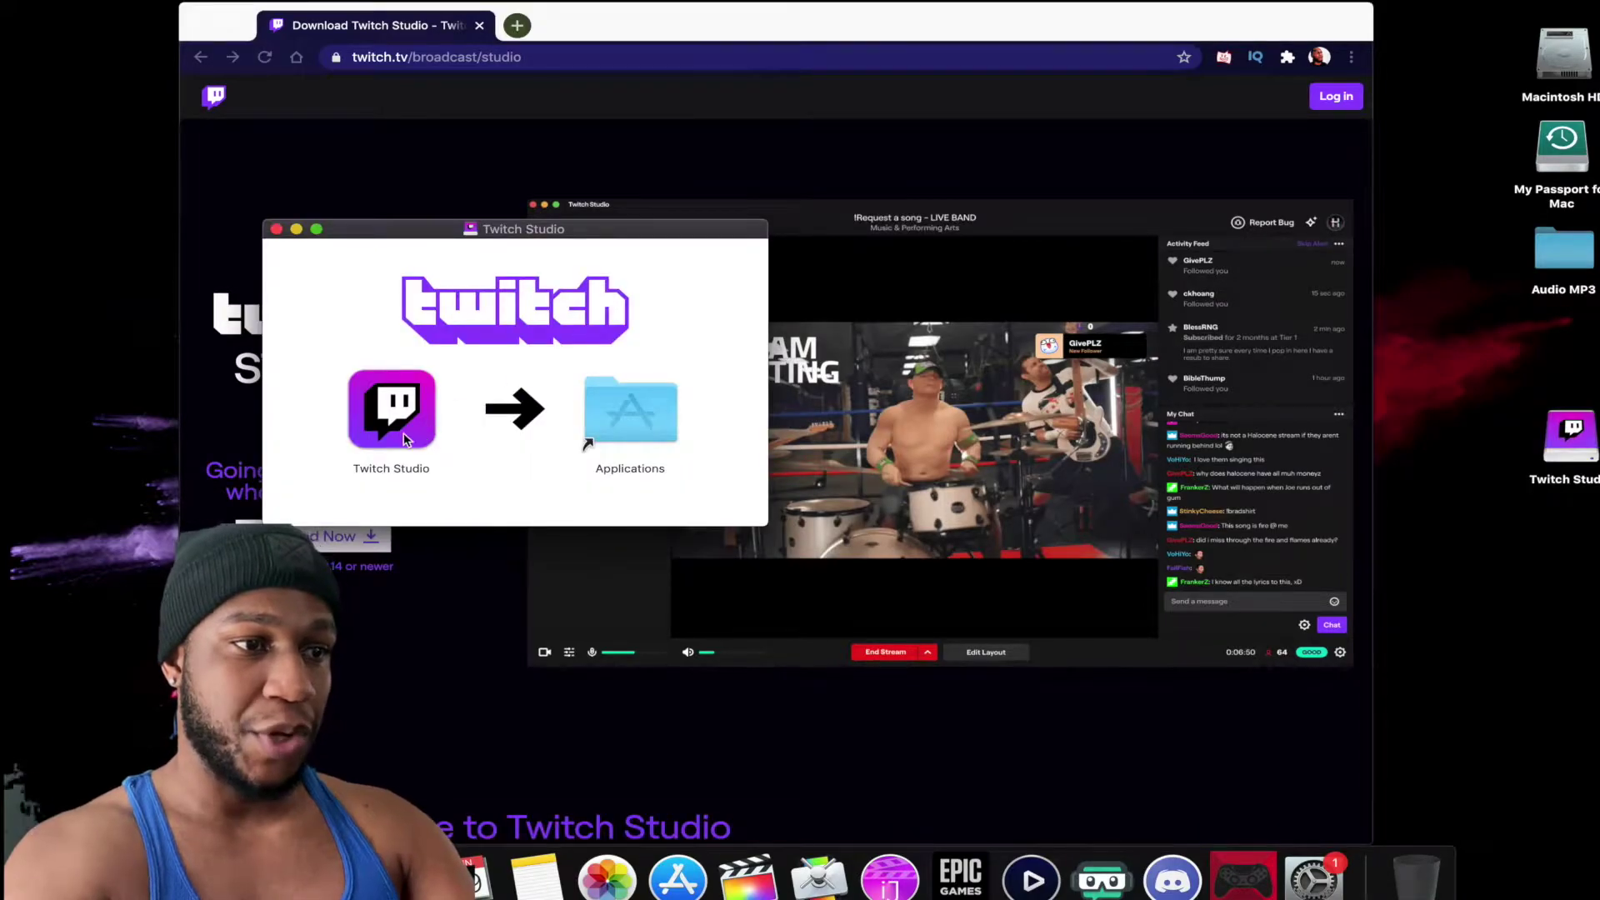
{"action": "left_click_drag", "start_coordinate": [394, 424], "coordinate": [624, 400]}
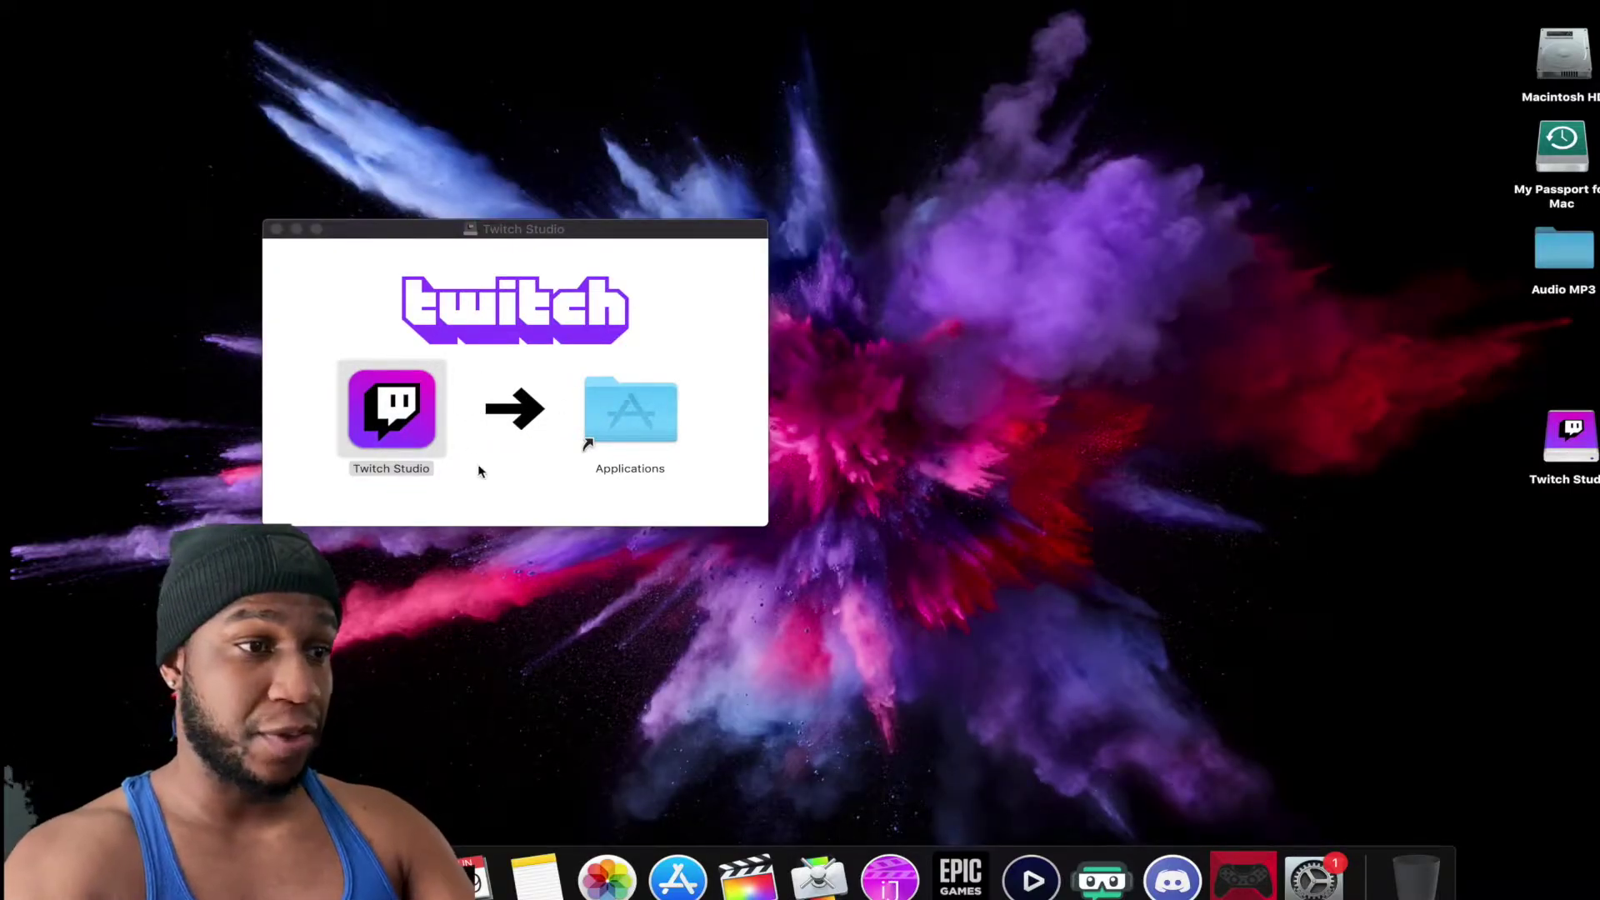
- Close the installer, launch Twitch Studio from Launchpad and allow the downloaded app to open
{"action": "left_click", "coordinate": [276, 229]}
{"action": "key", "text": "F4"}
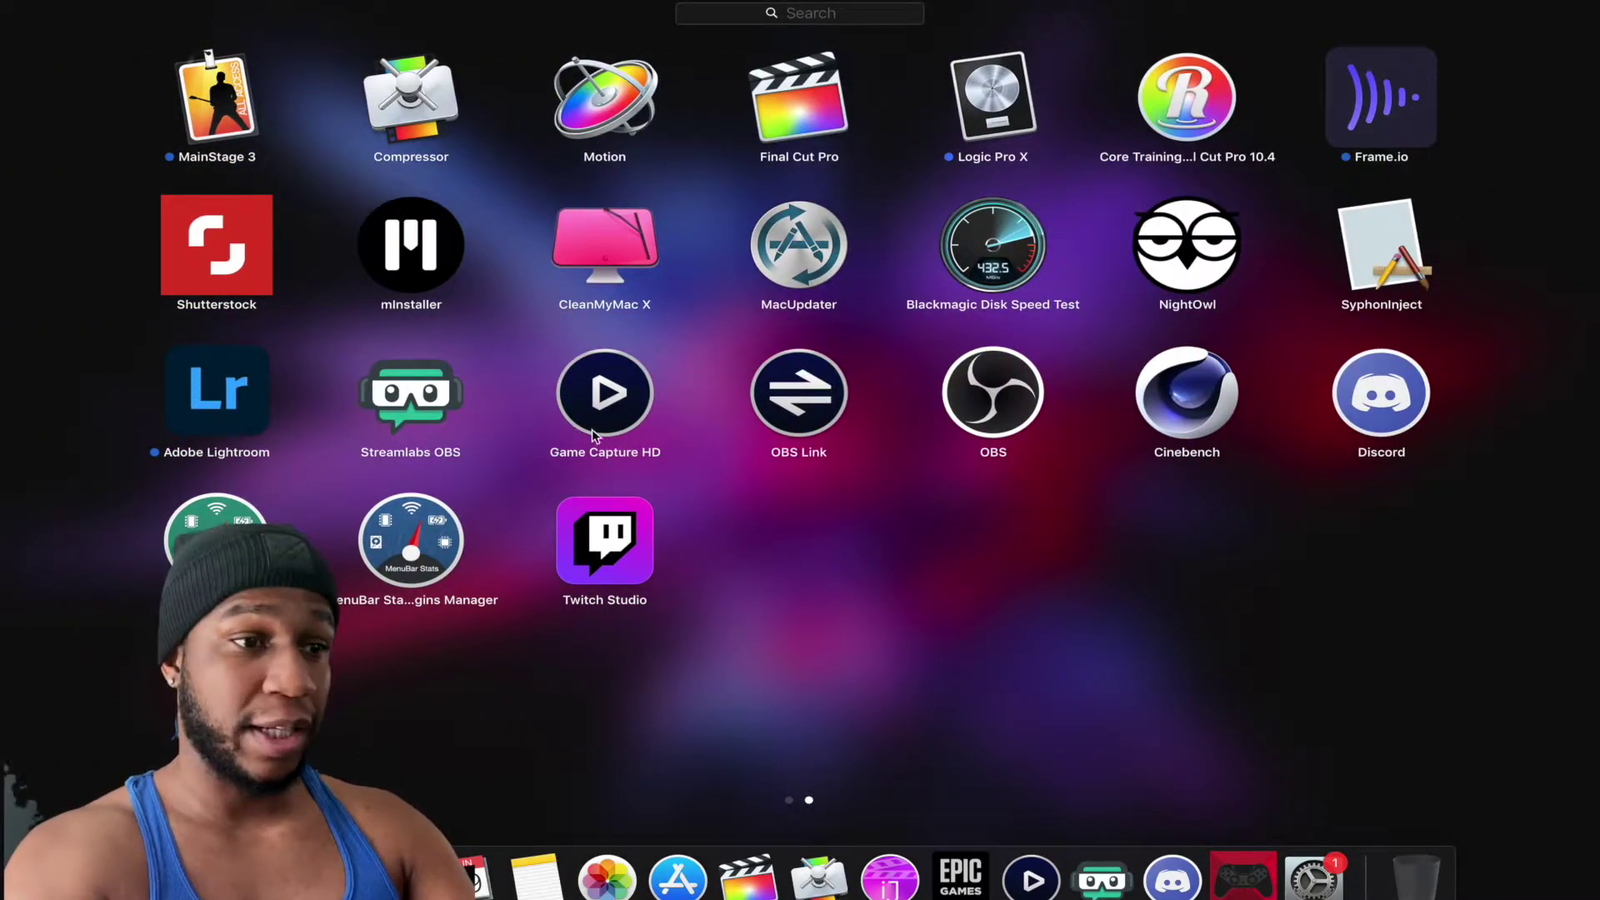
{"action": "left_click", "coordinate": [604, 394]}
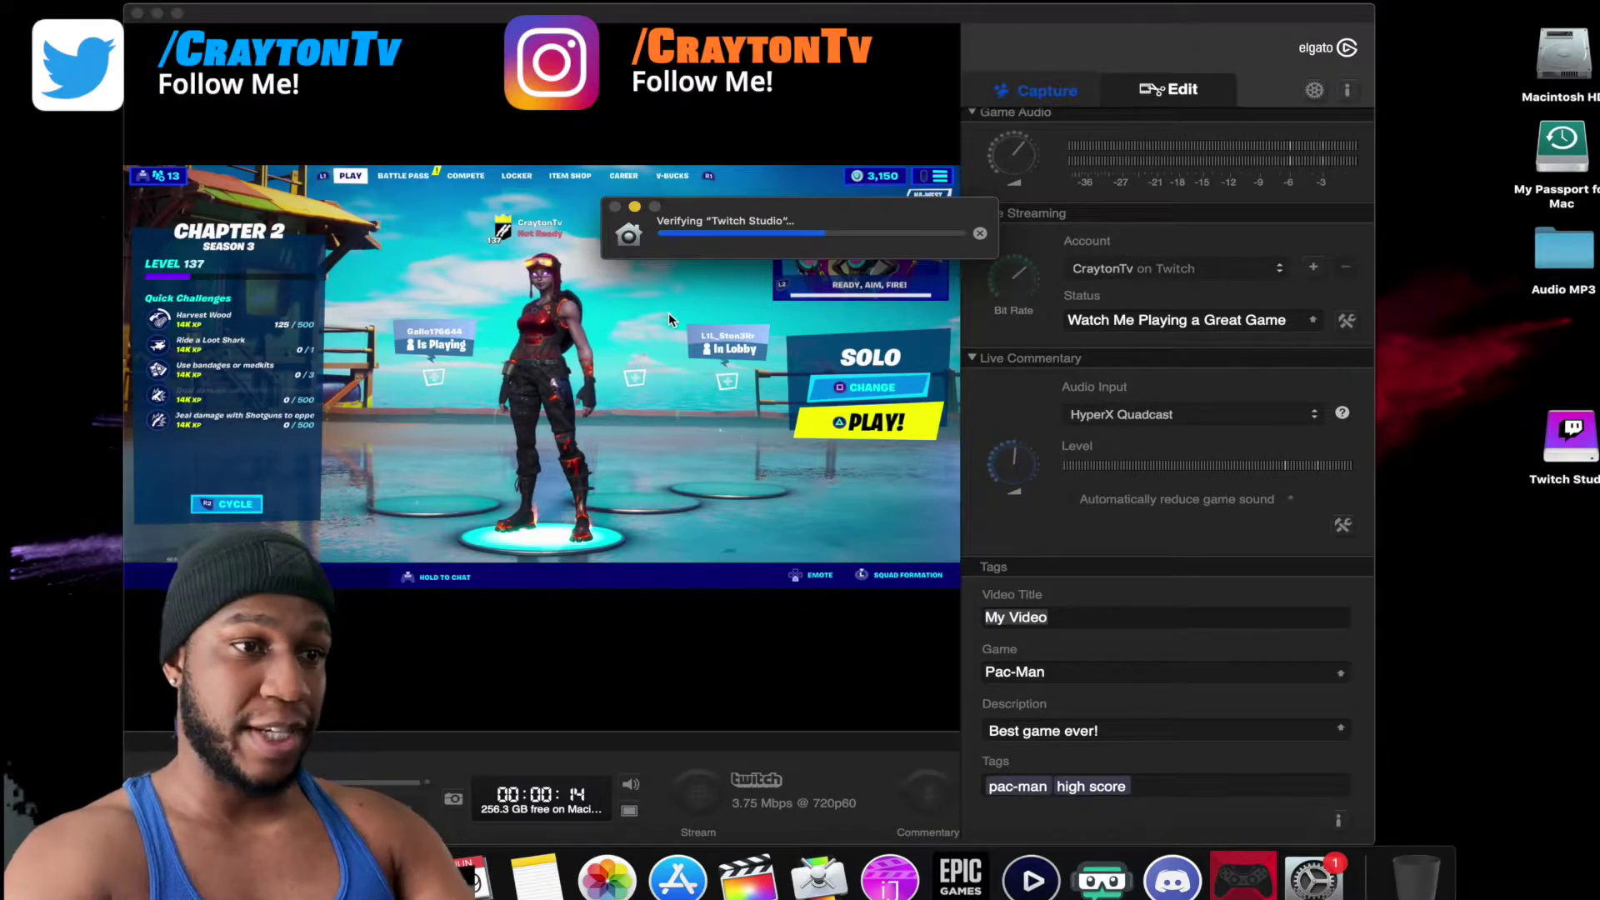
{"action": "left_click", "coordinate": [970, 295]}
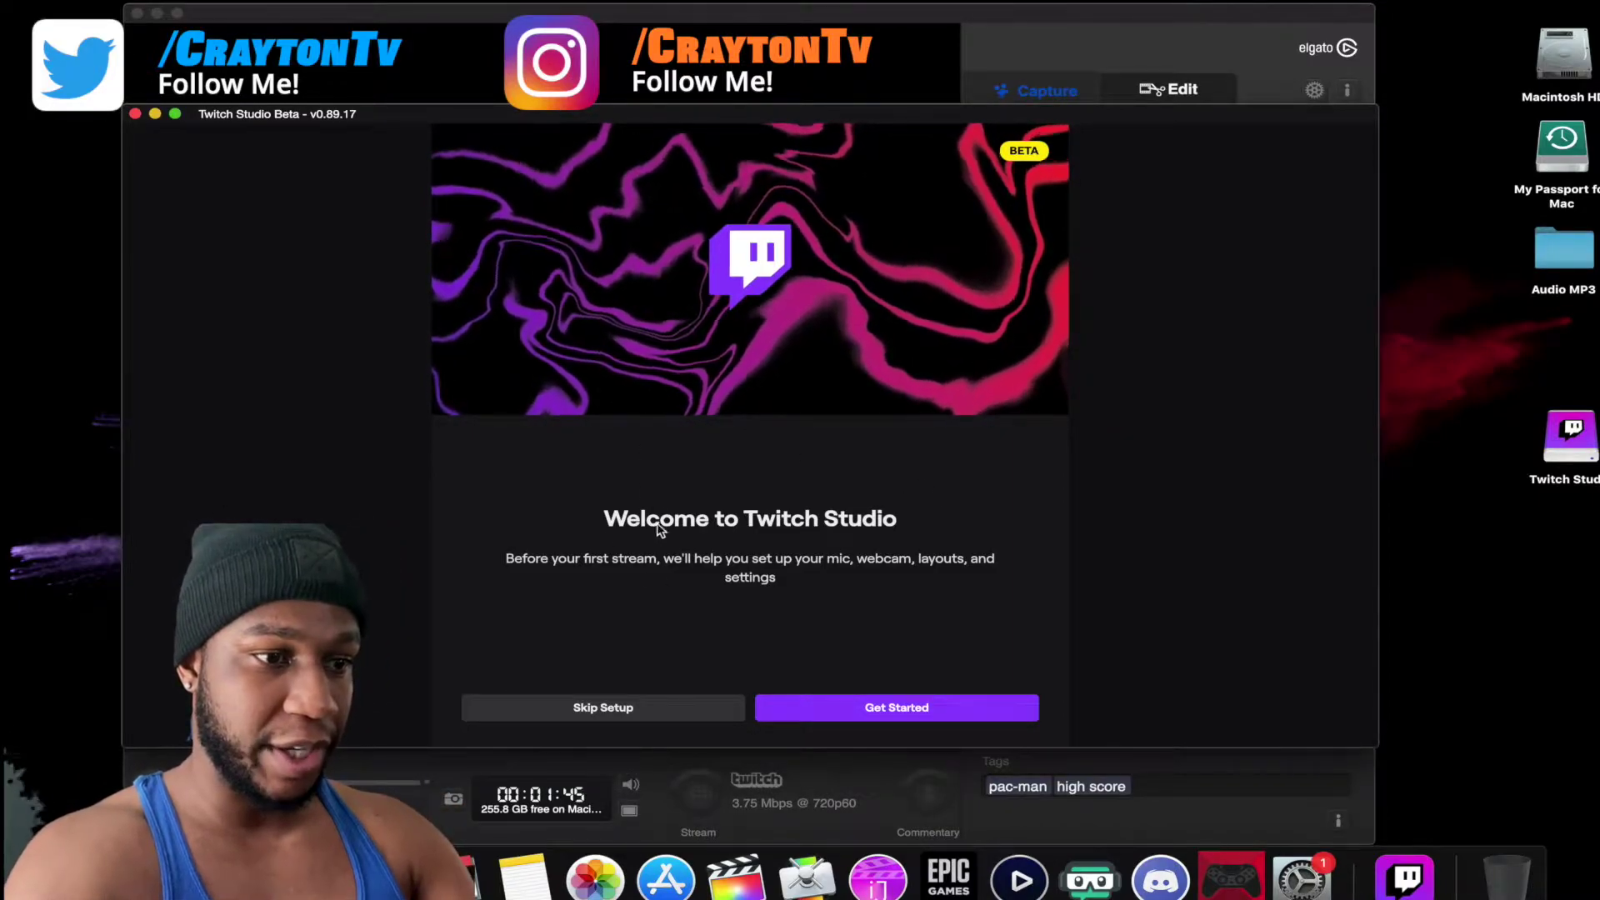
- Begin first-run setup and select HyperX Quadcast as the microphone
{"action": "left_click", "coordinate": [893, 710]}
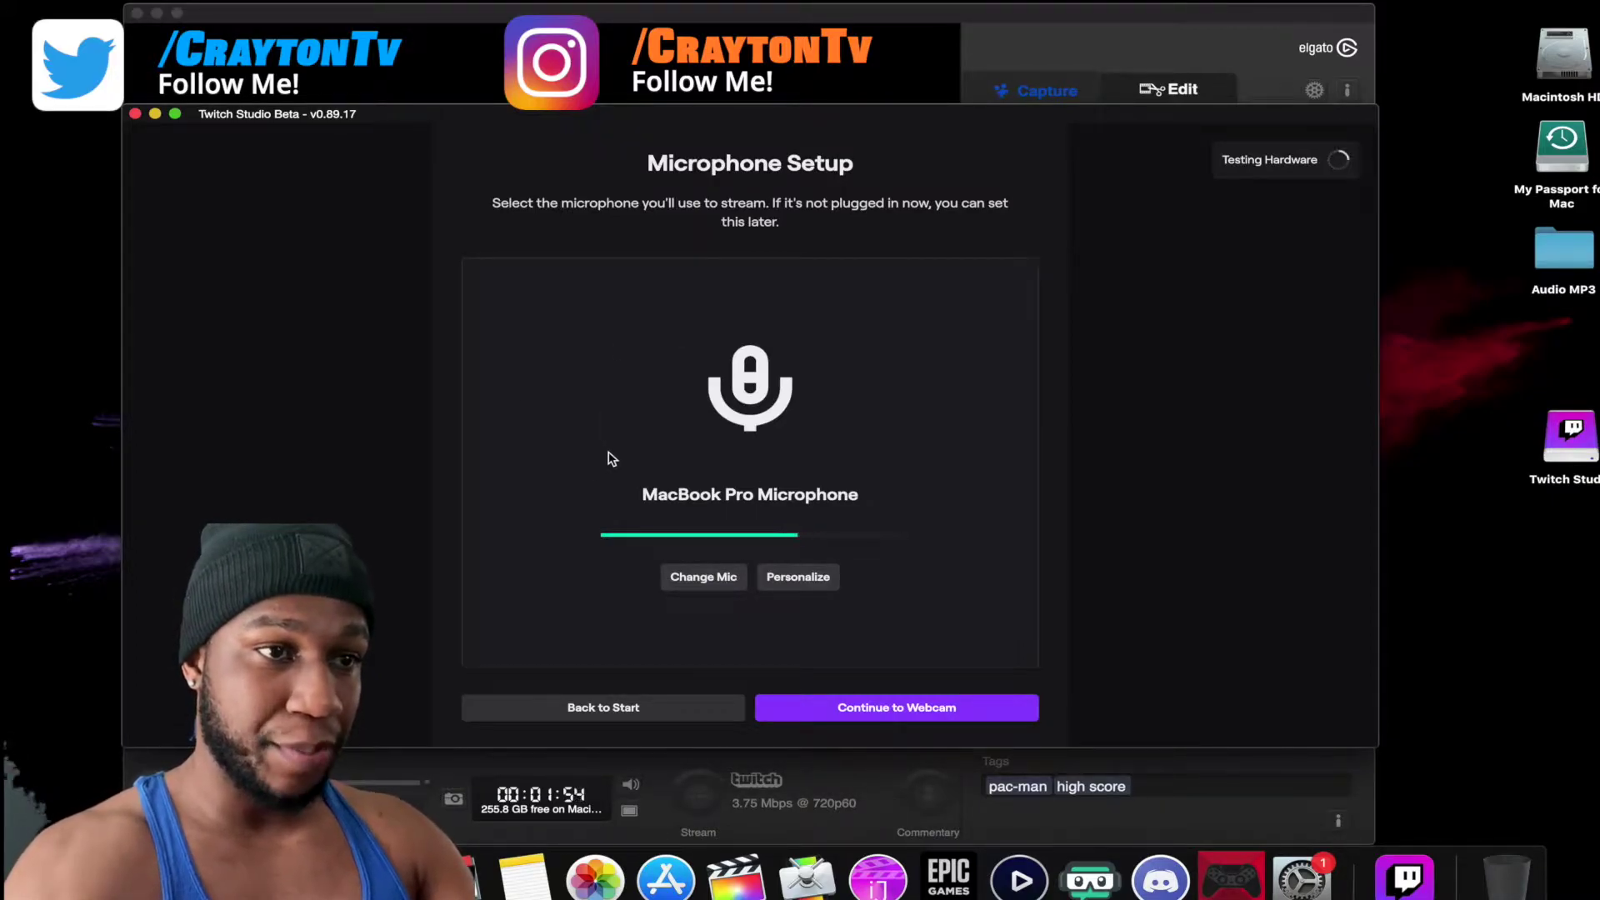
{"action": "left_click", "coordinate": [701, 581]}
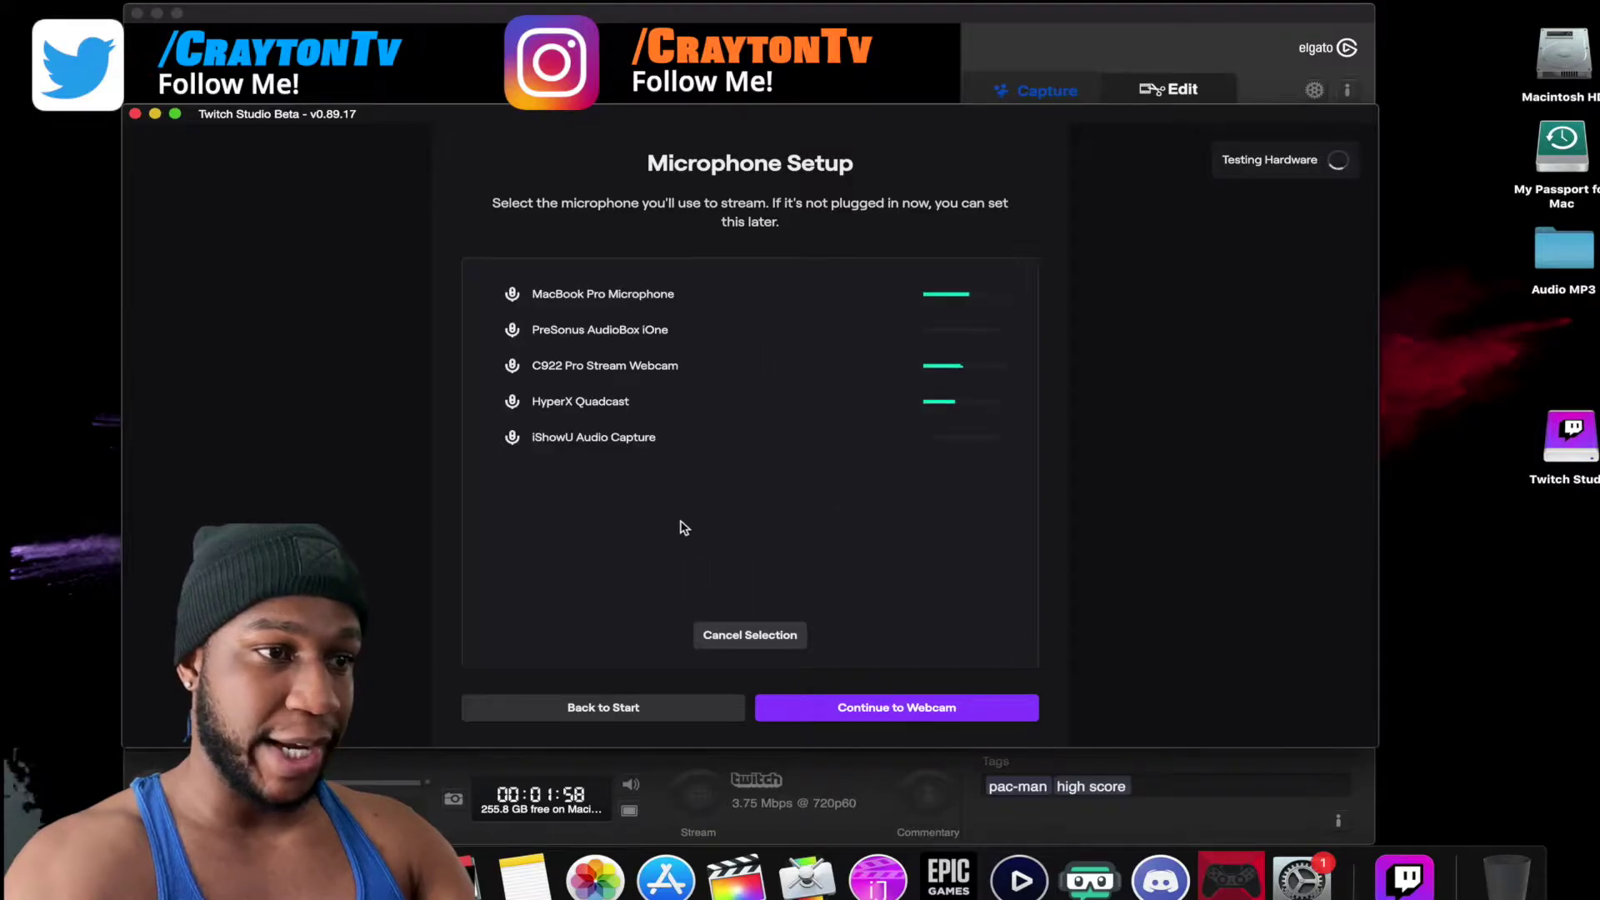
{"action": "left_click", "coordinate": [612, 401]}
{"action": "left_click", "coordinate": [798, 576]}
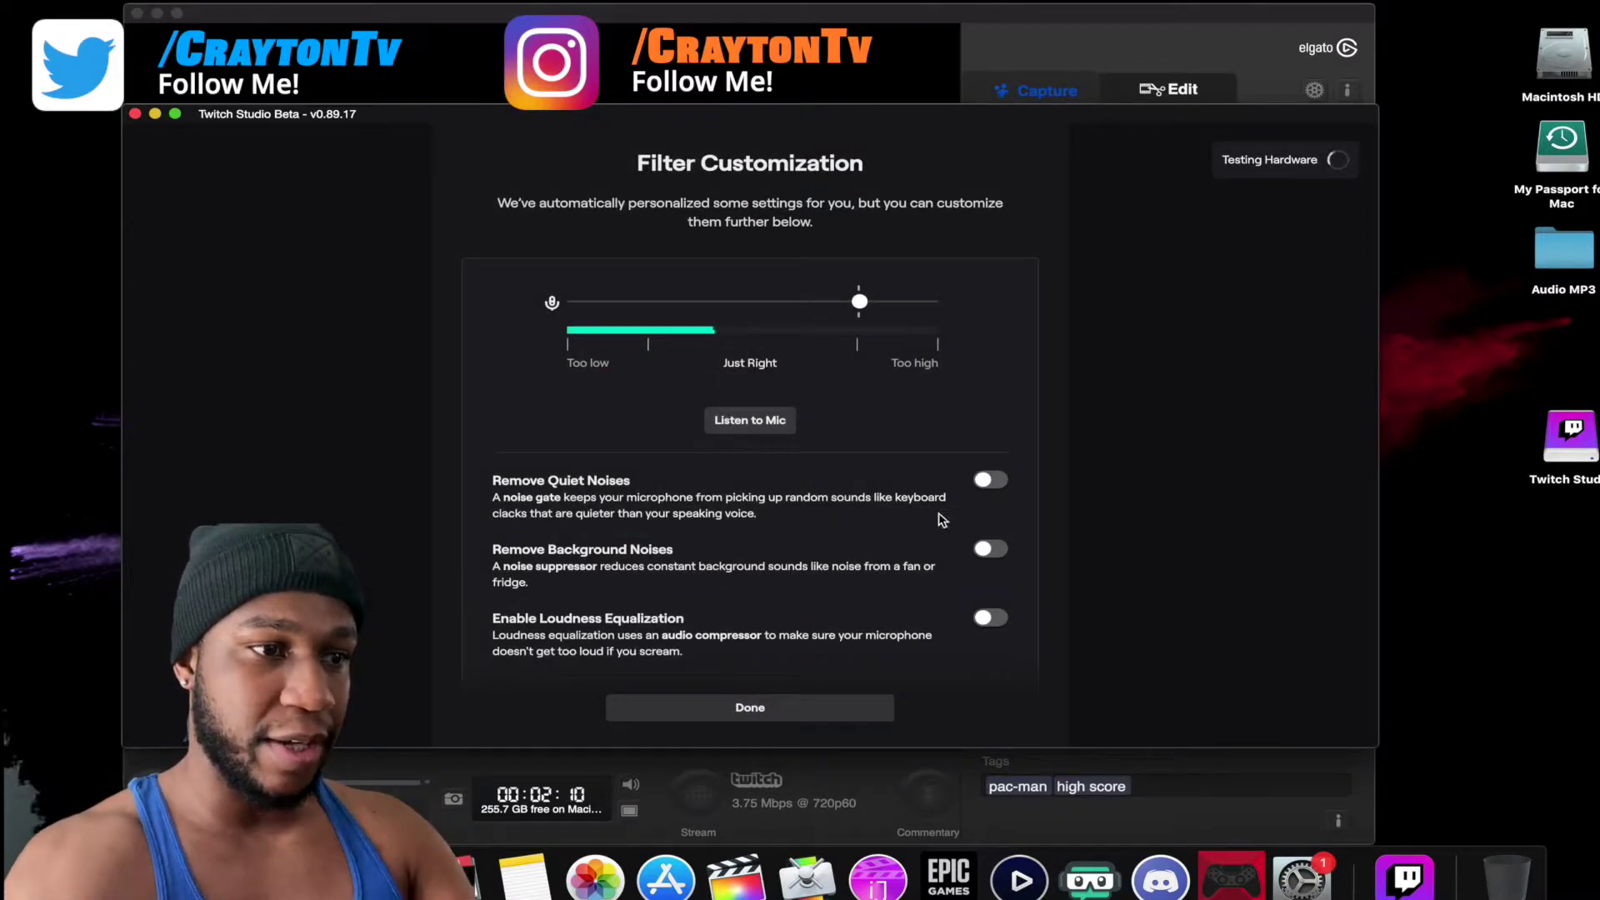
- Enable quiet-noise removal, background-noise removal and loudness equalization on the microphone
{"action": "left_click", "coordinate": [988, 549]}
{"action": "left_click", "coordinate": [989, 617]}
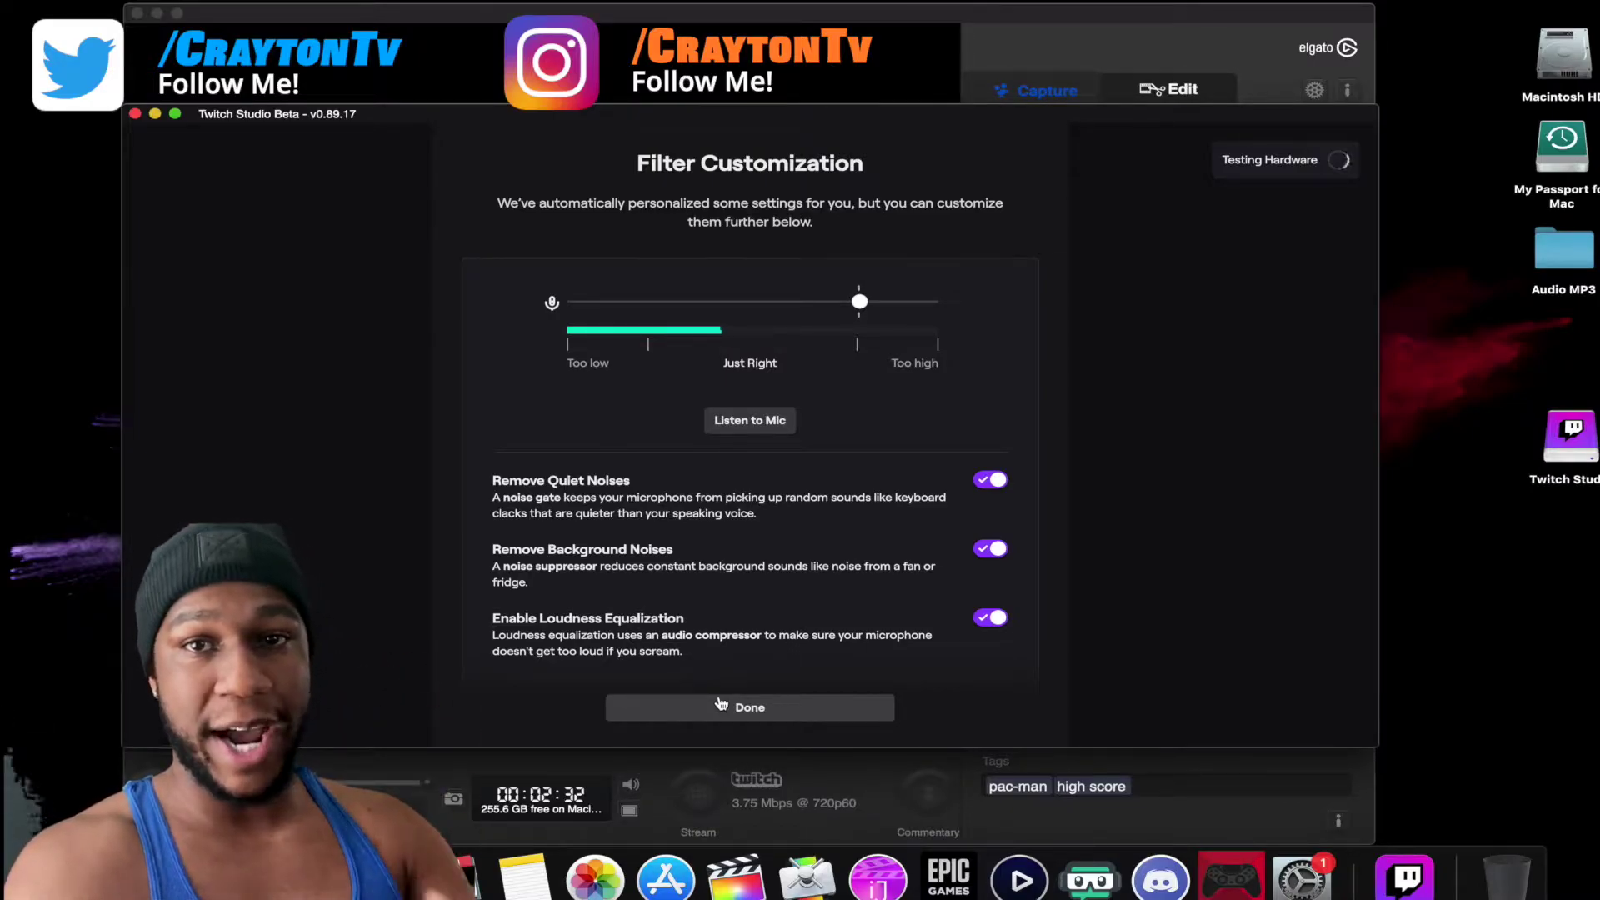
{"action": "left_click", "coordinate": [722, 706]}
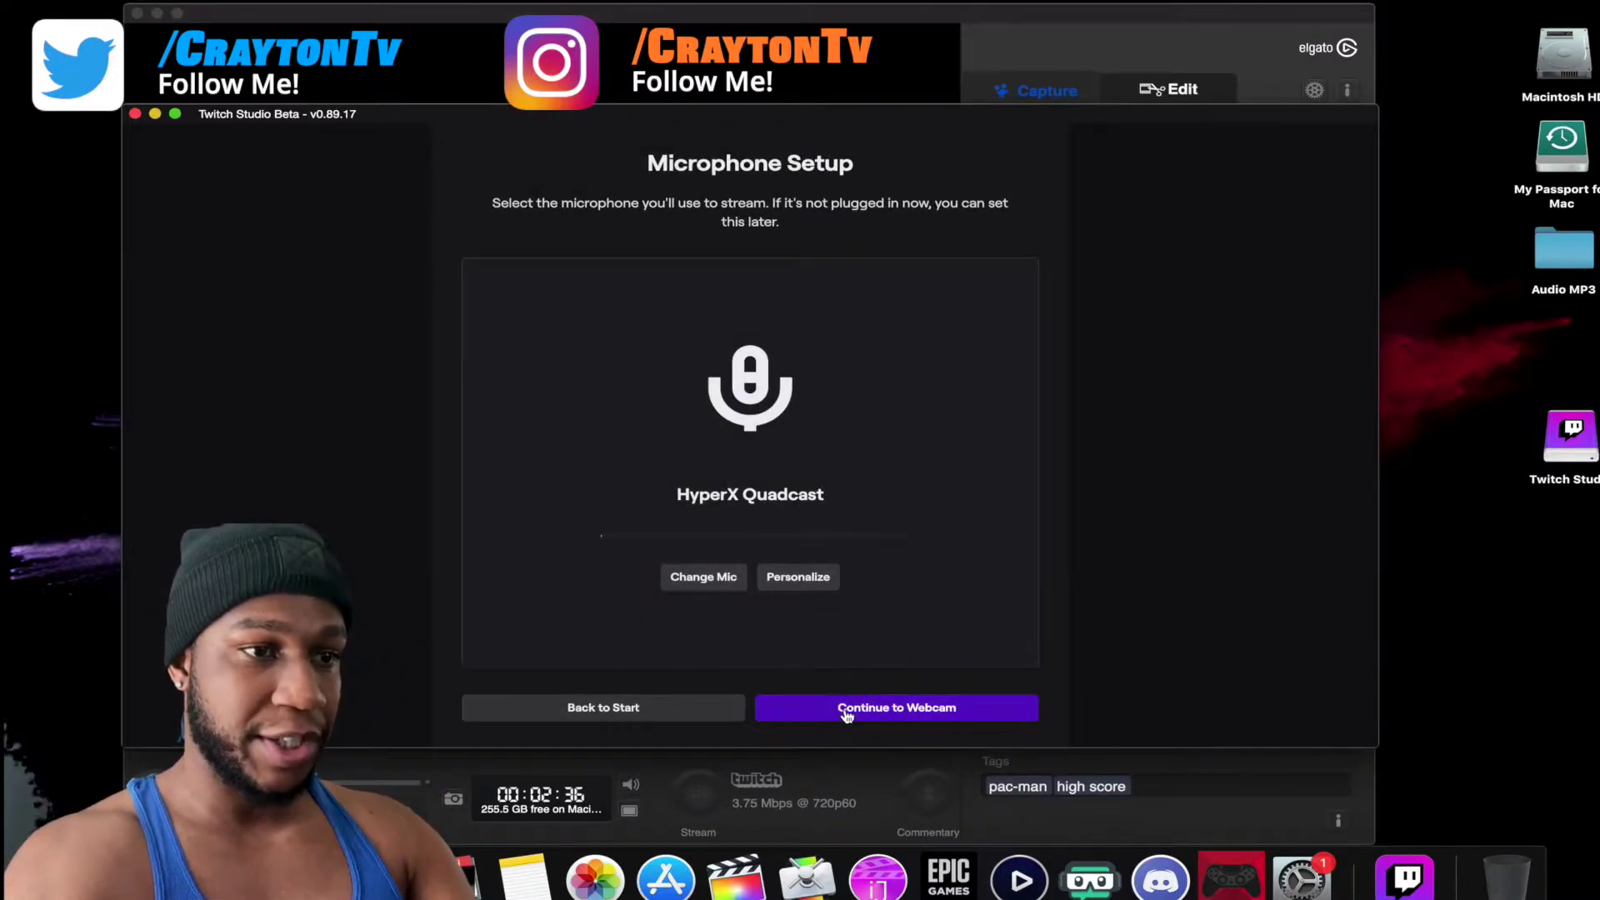
- Preview the Cold and Warm webcam filters, keep the C922 on Default, and continue to Layouts
{"action": "left_click", "coordinate": [843, 709]}
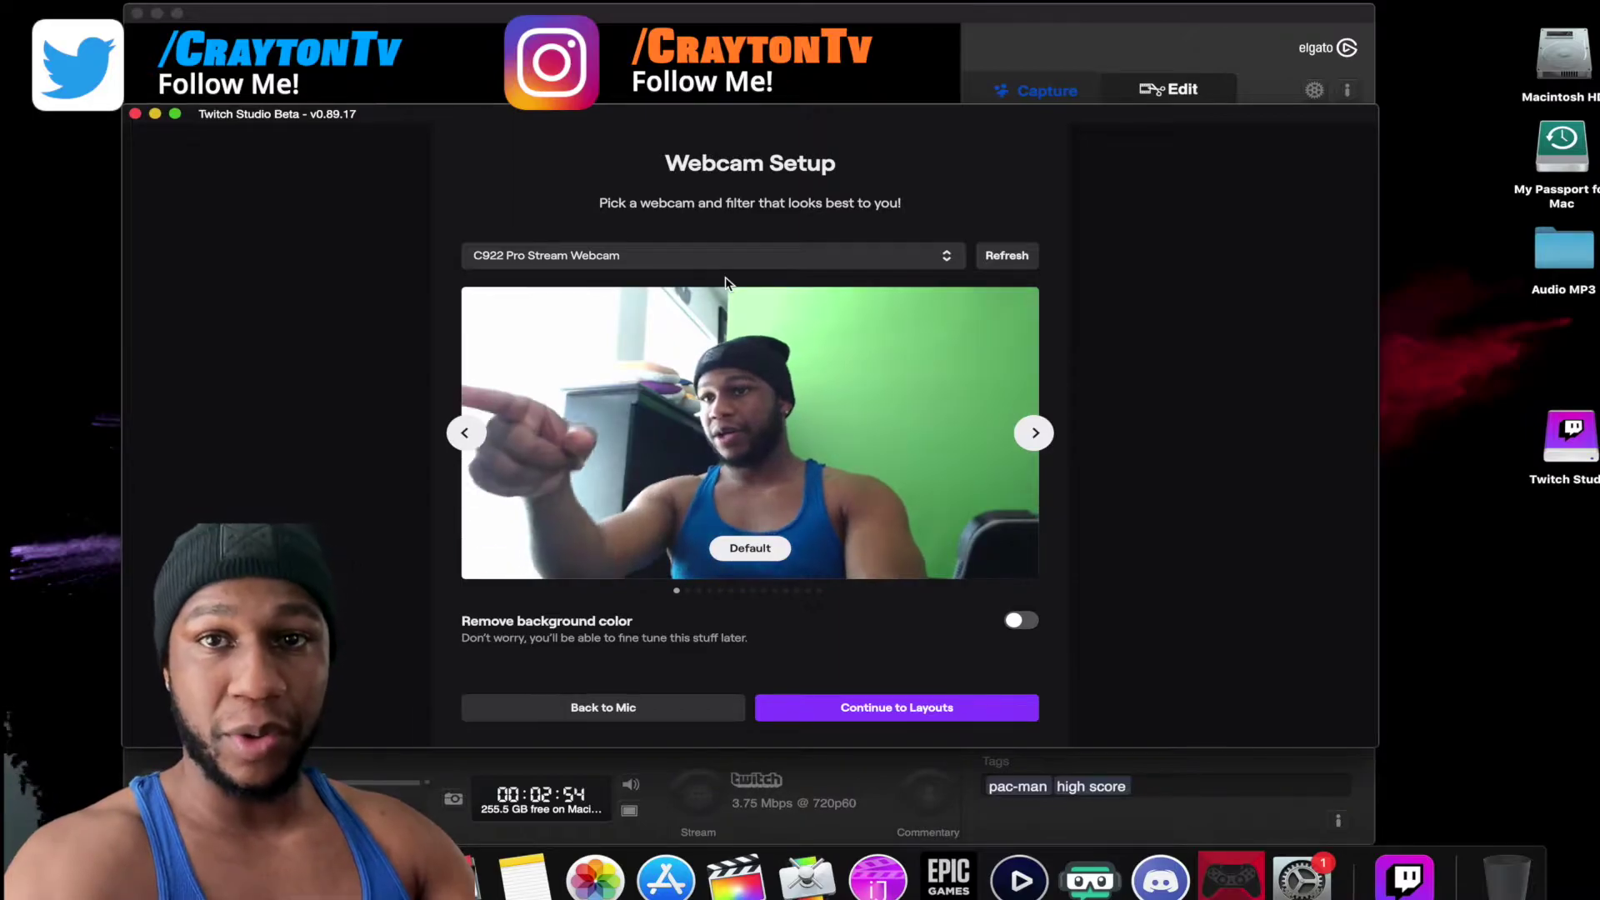
{"action": "left_click", "coordinate": [1047, 437]}
{"action": "left_click", "coordinate": [1049, 438]}
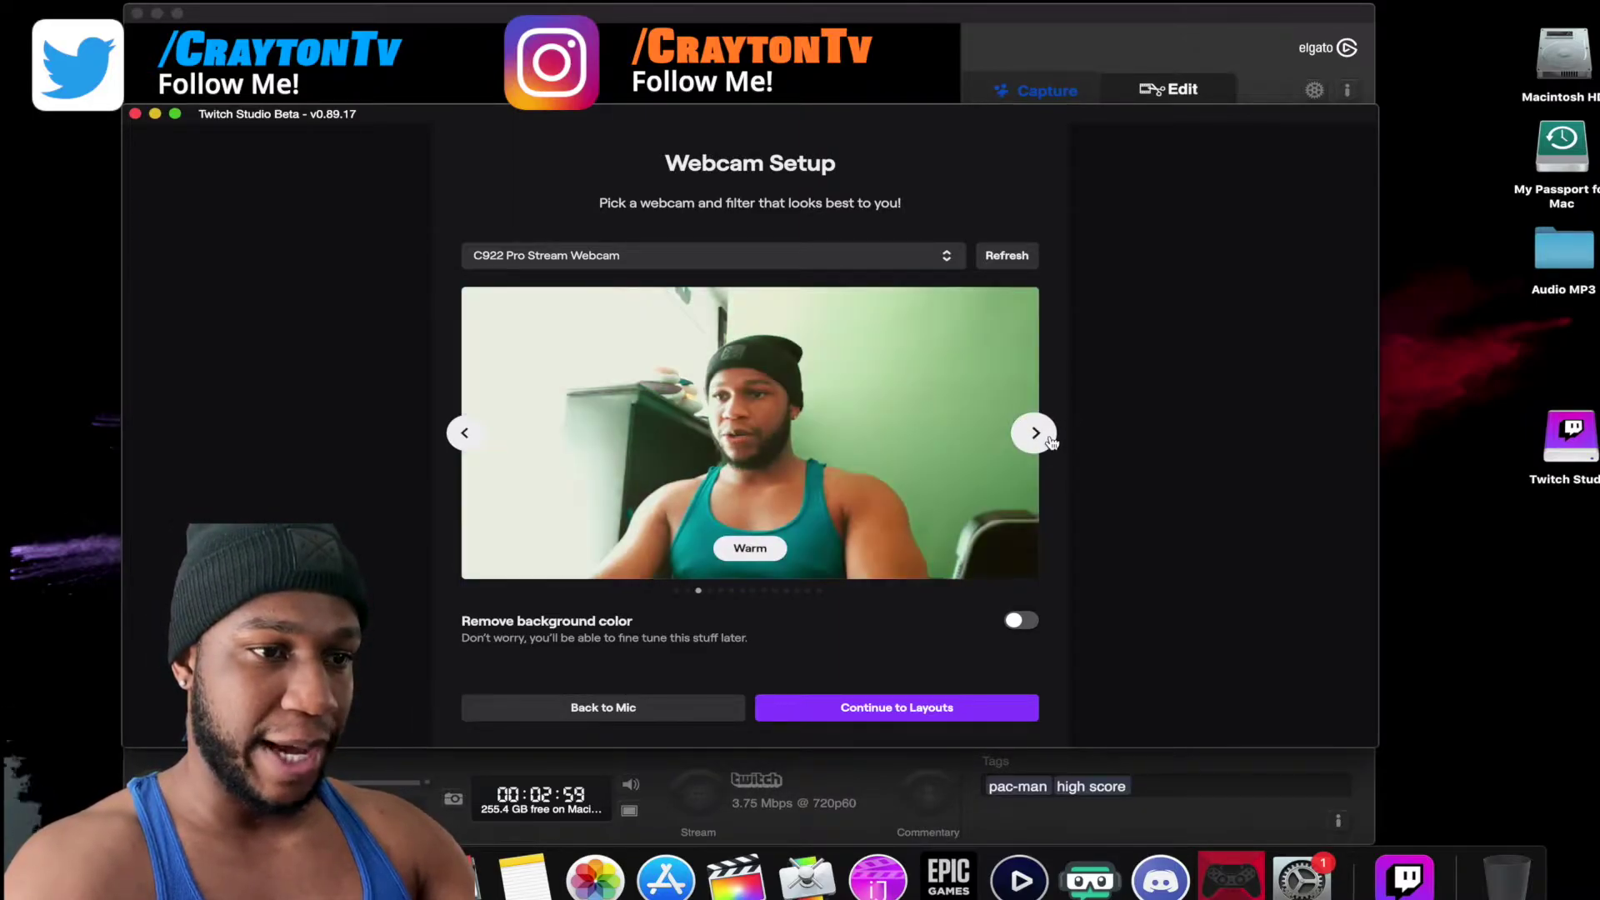
{"action": "left_click", "coordinate": [1049, 439]}
{"action": "left_click", "coordinate": [676, 591]}
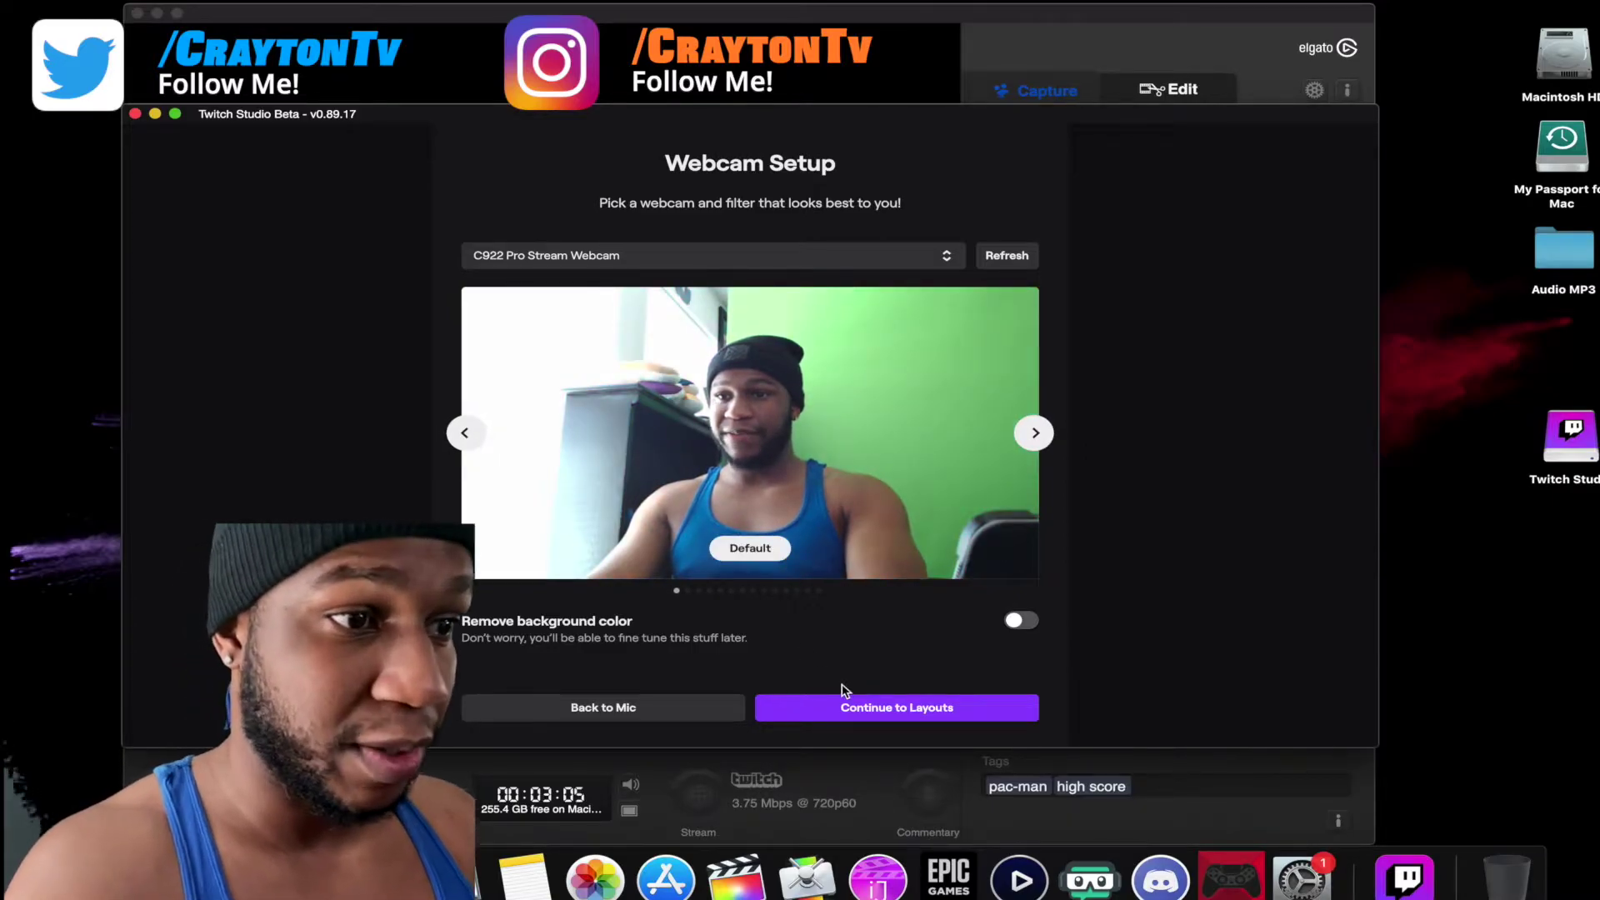
{"action": "left_click", "coordinate": [877, 709]}
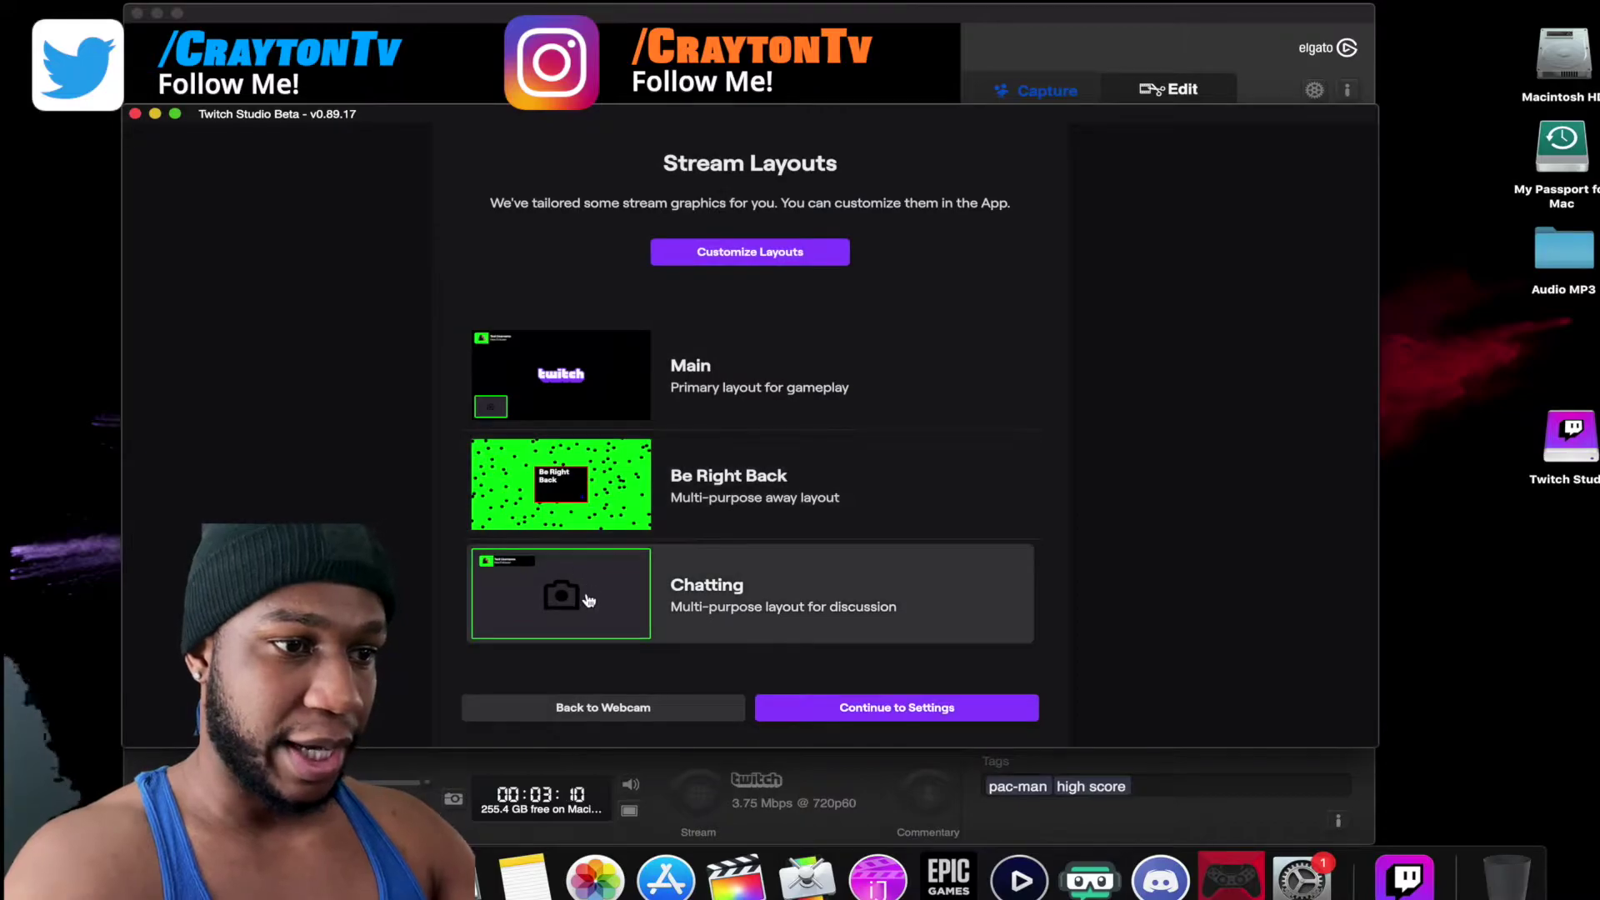
- Finish the layout and quality steps, then switch from Be Right Back to the Chatting layout
{"action": "left_click", "coordinate": [567, 350]}
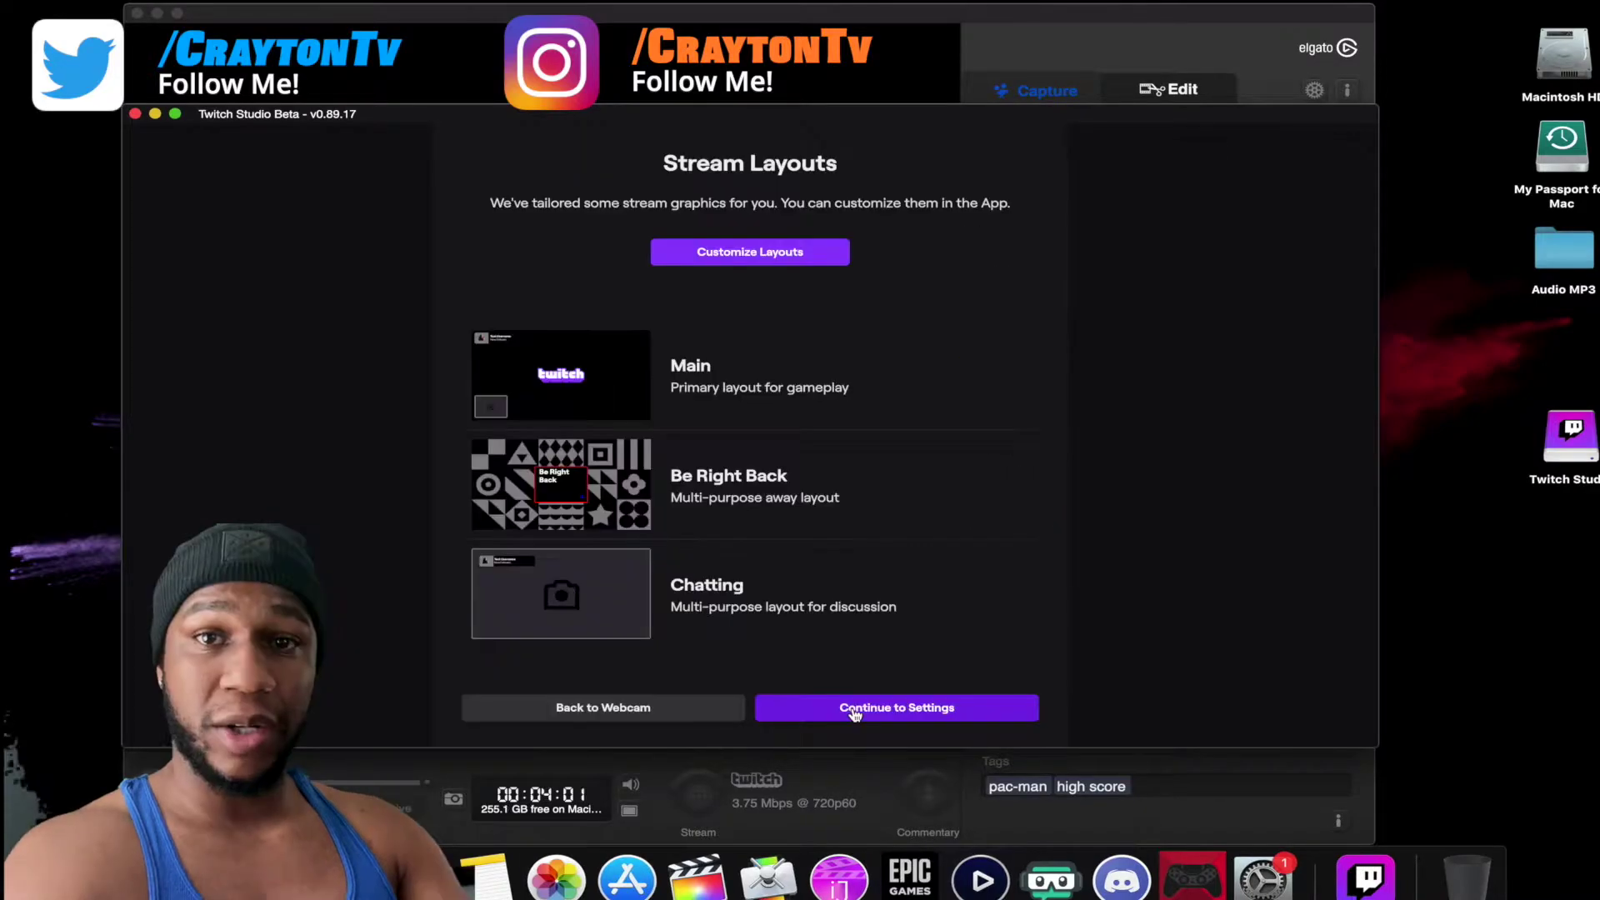
{"action": "left_click", "coordinate": [854, 709]}
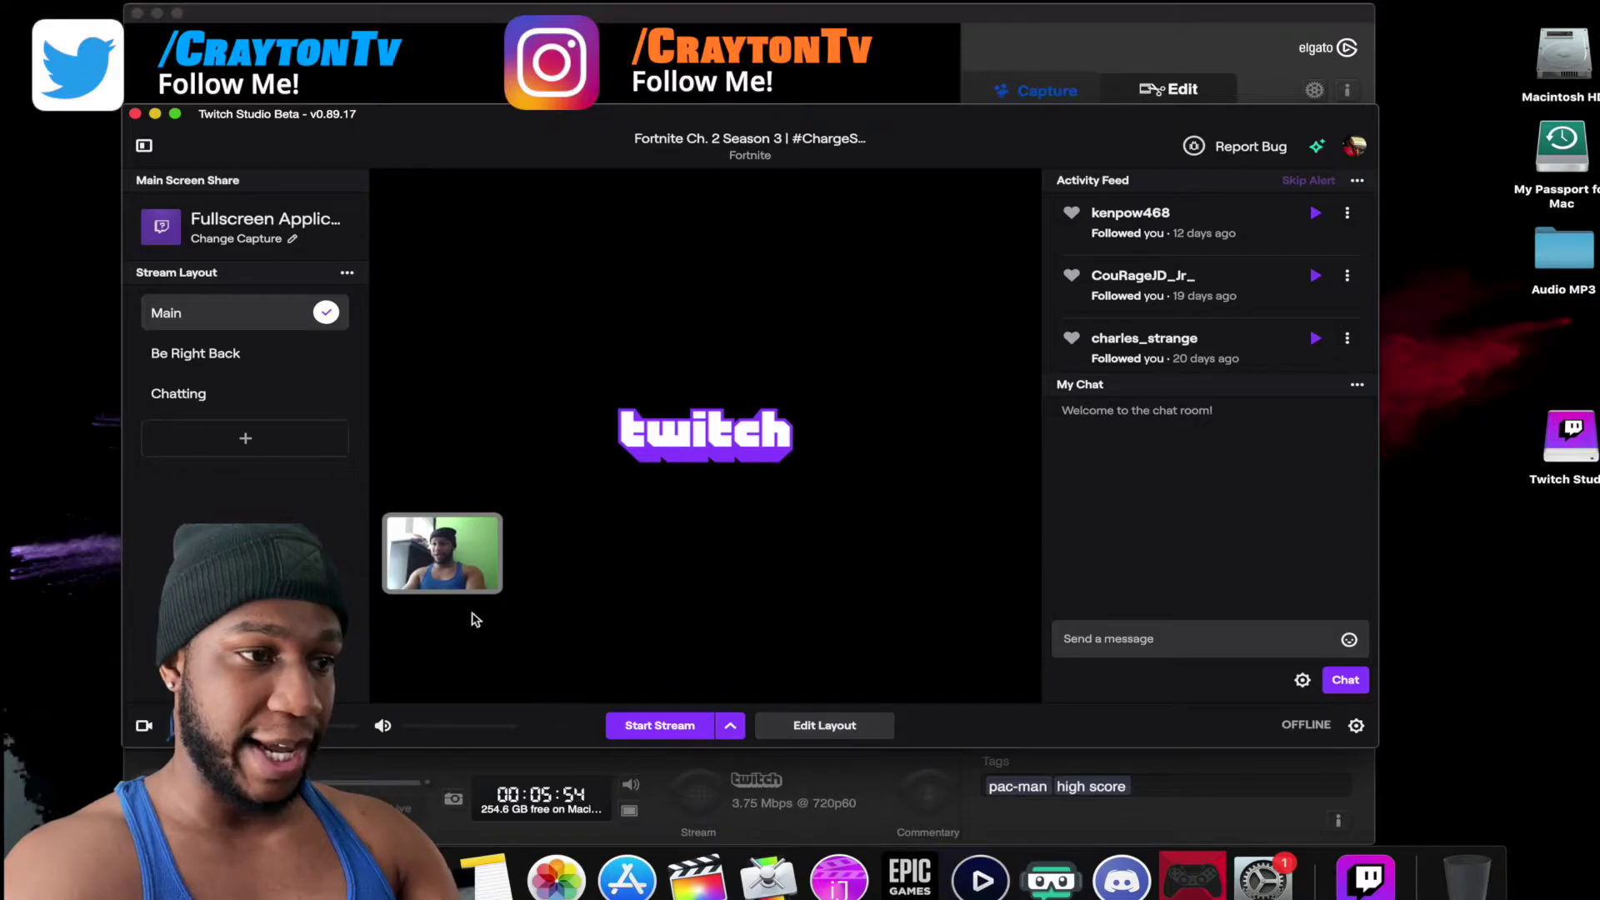
{"action": "left_click", "coordinate": [226, 368]}
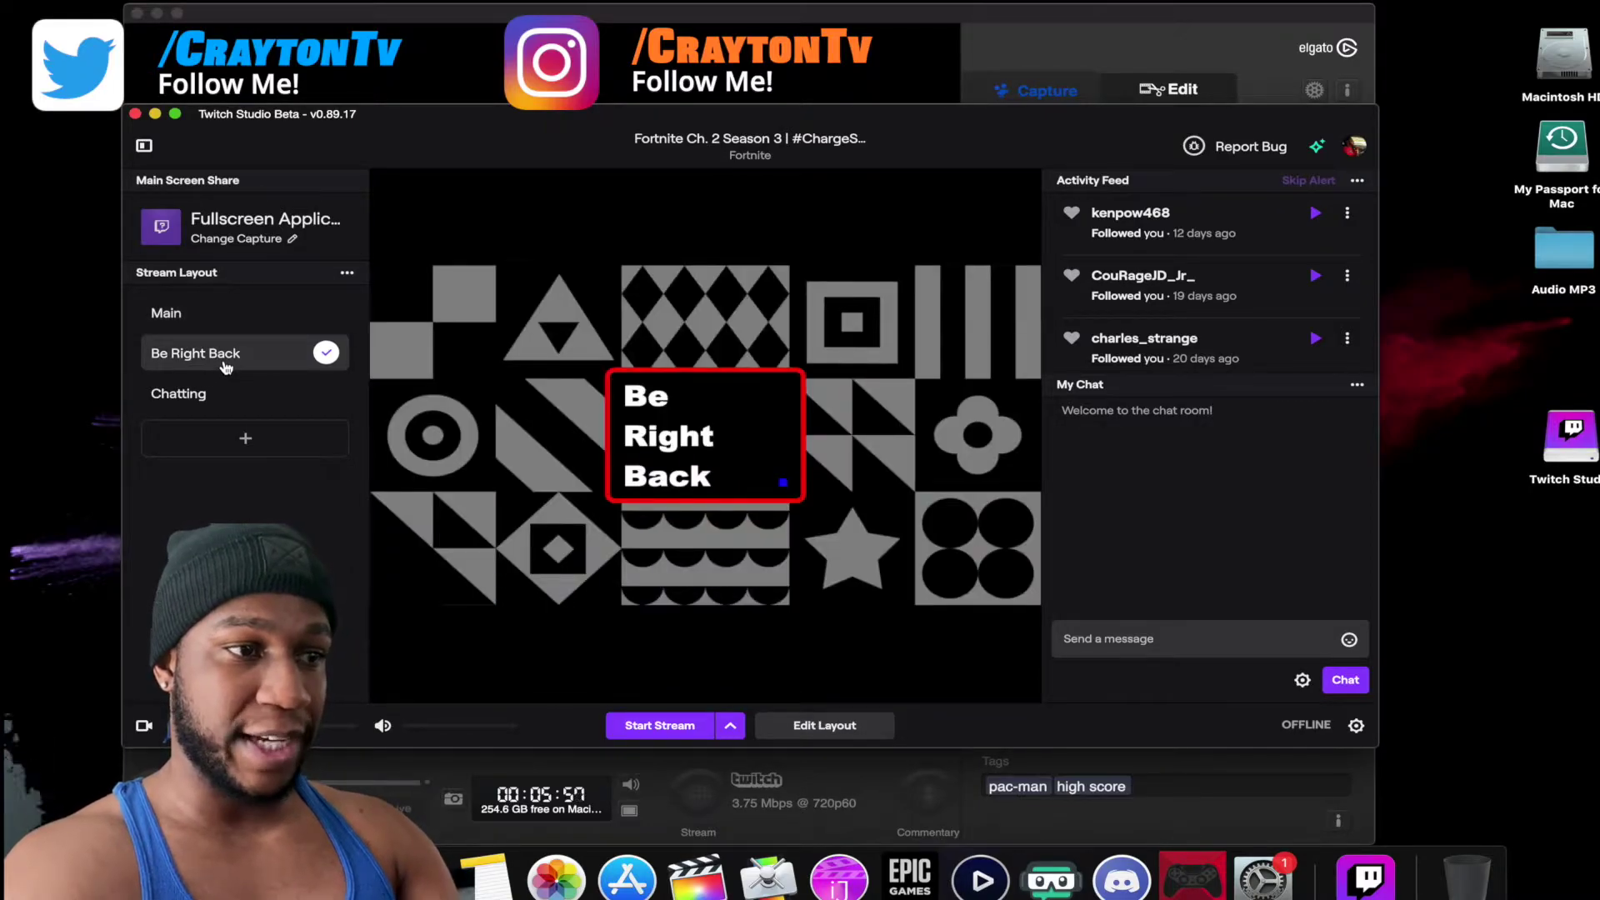
{"action": "left_click", "coordinate": [207, 395]}
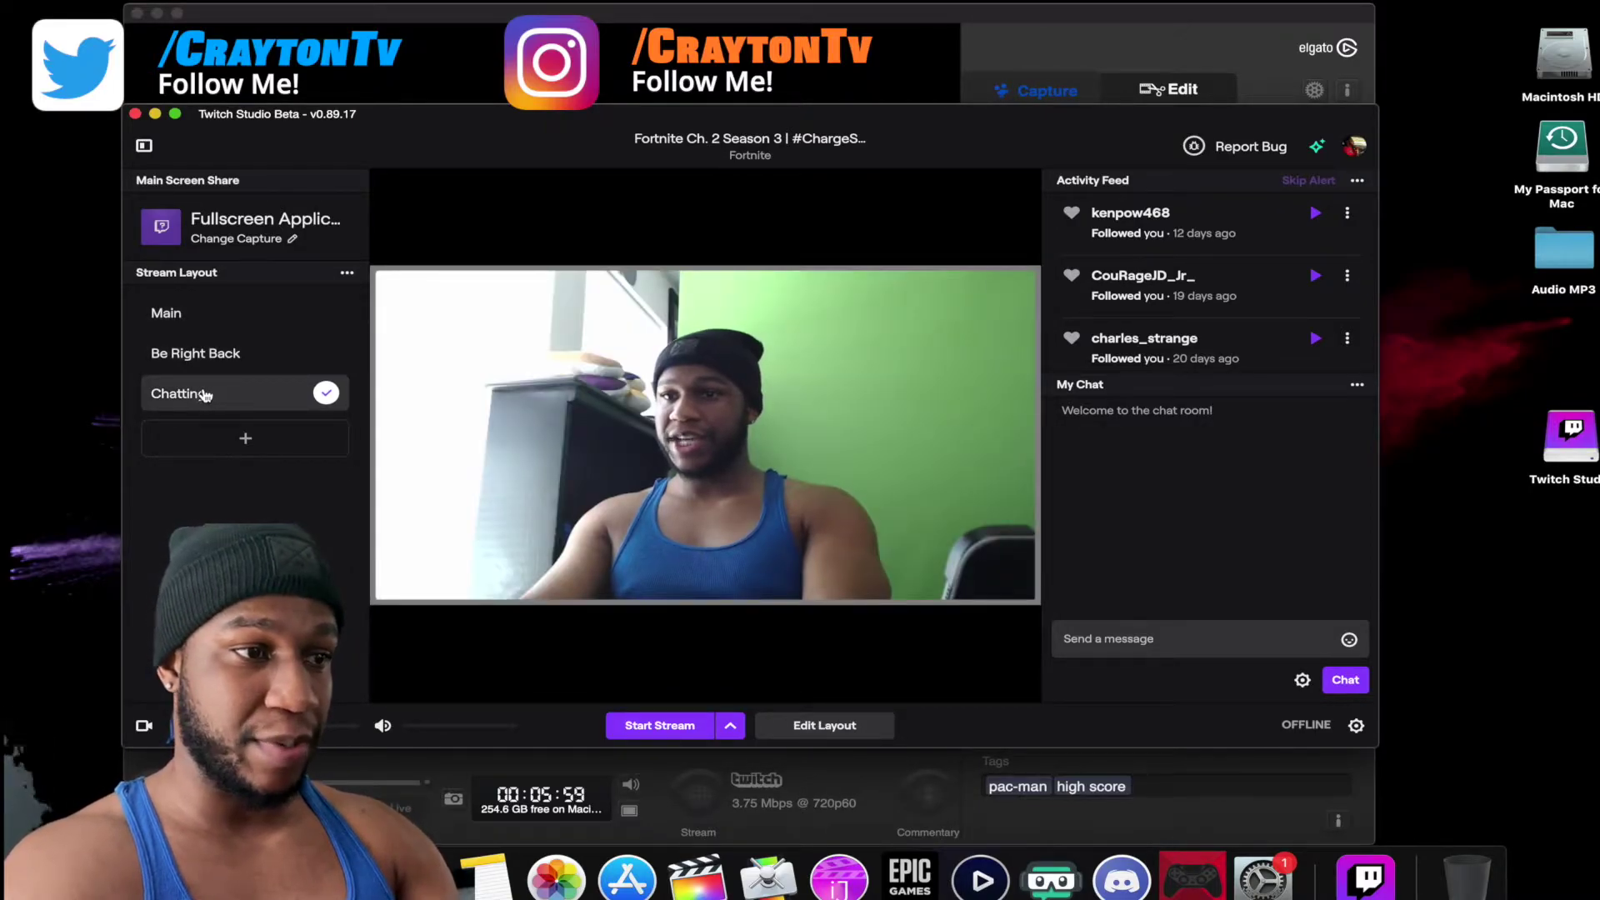
- Add a new stream layout and rename it 'Live Scene'
{"action": "left_click", "coordinate": [246, 442]}
{"action": "right_click", "coordinate": [217, 431]}
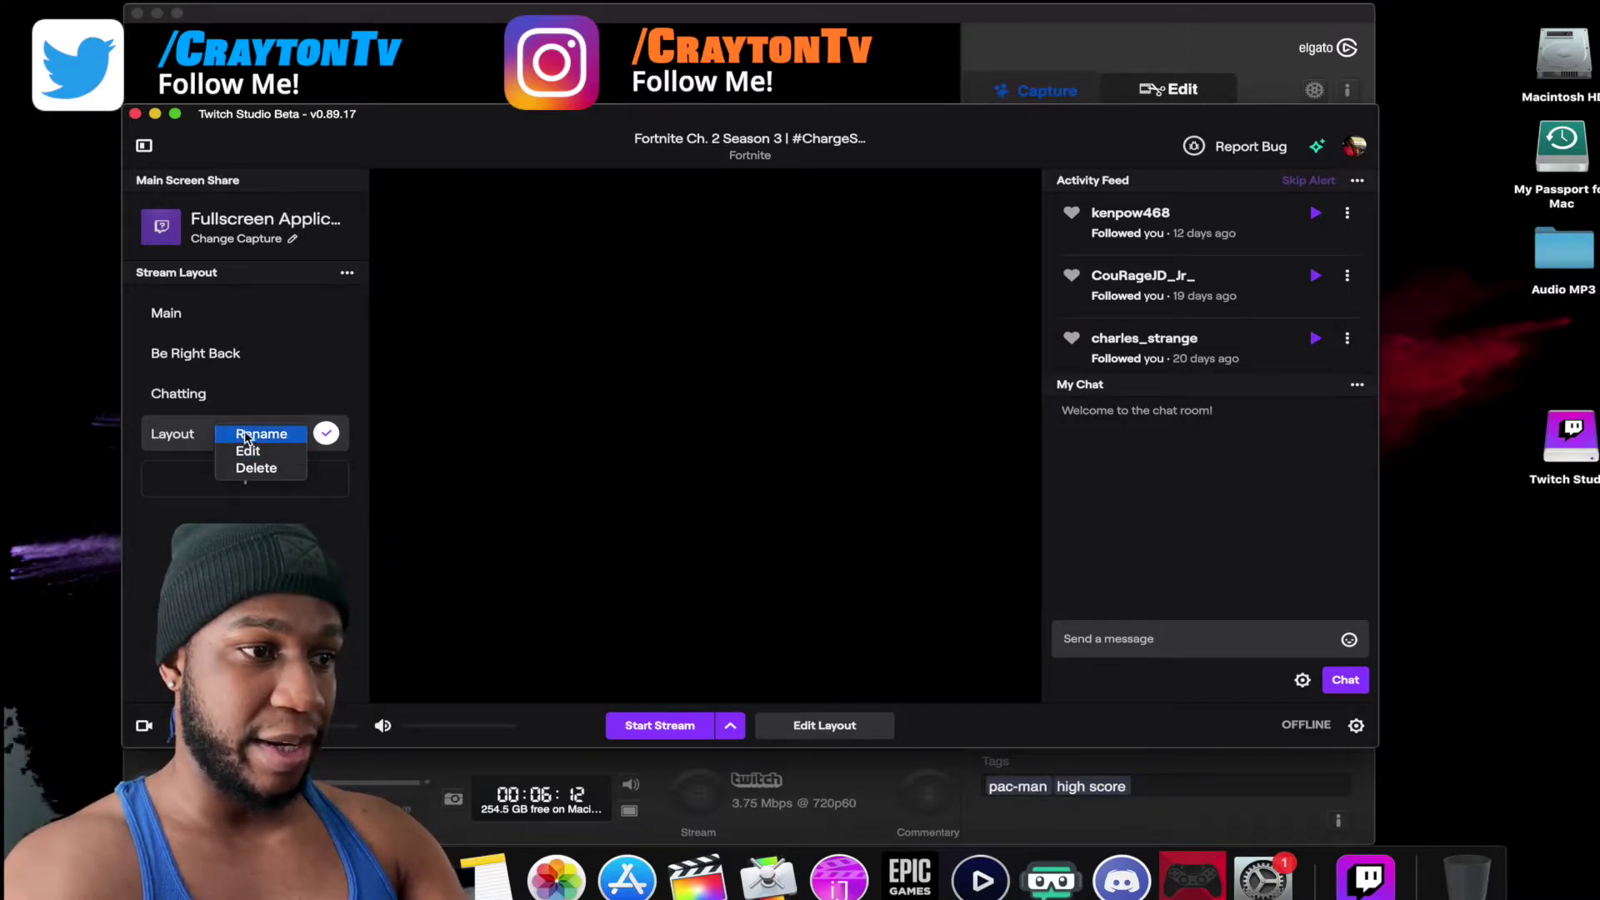
{"action": "left_click", "coordinate": [246, 435]}
{"action": "type", "text": "Live Scen"}
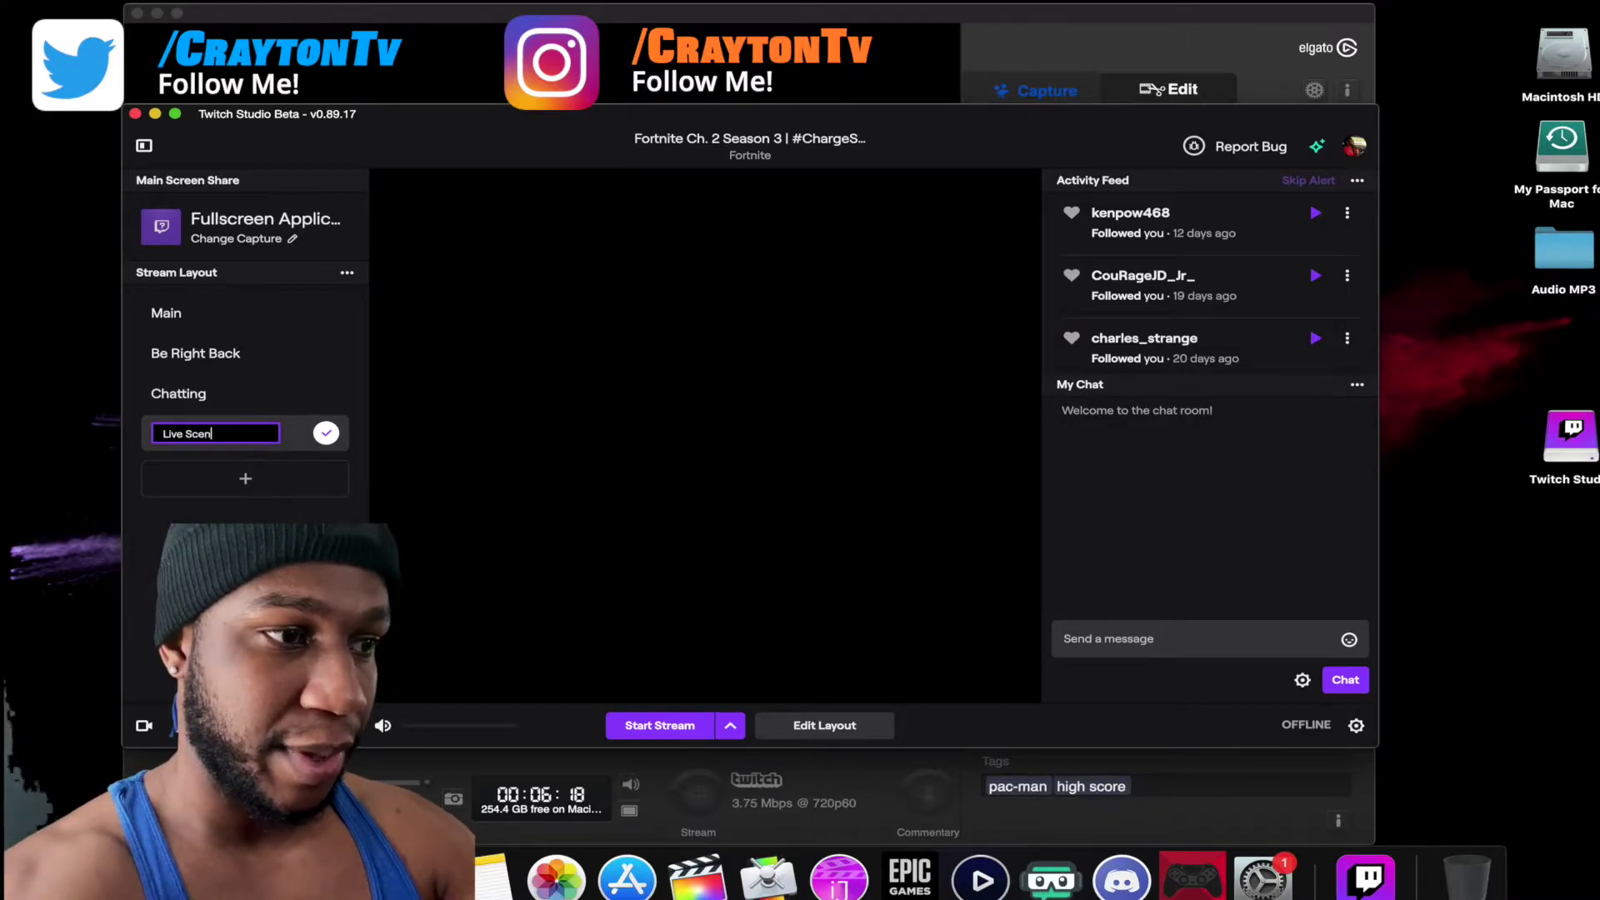
{"action": "type", "text": "e"}
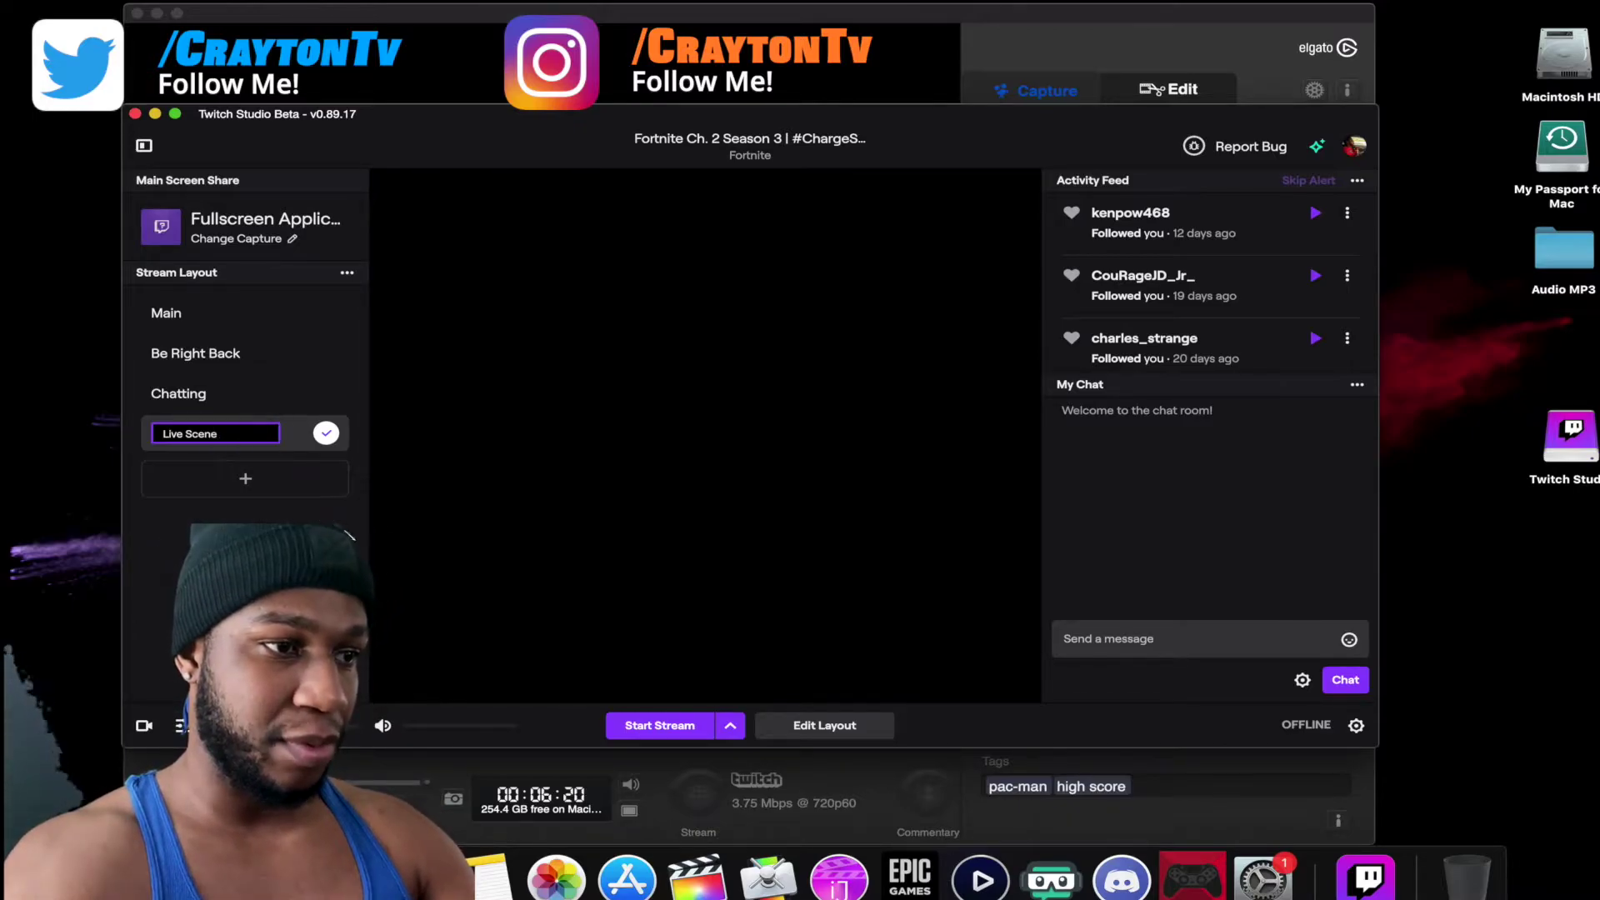
{"action": "key", "text": "Return"}
- Add a screen-share layer capturing the Game Capture HD window with cursor capture off
{"action": "left_click", "coordinate": [810, 727]}
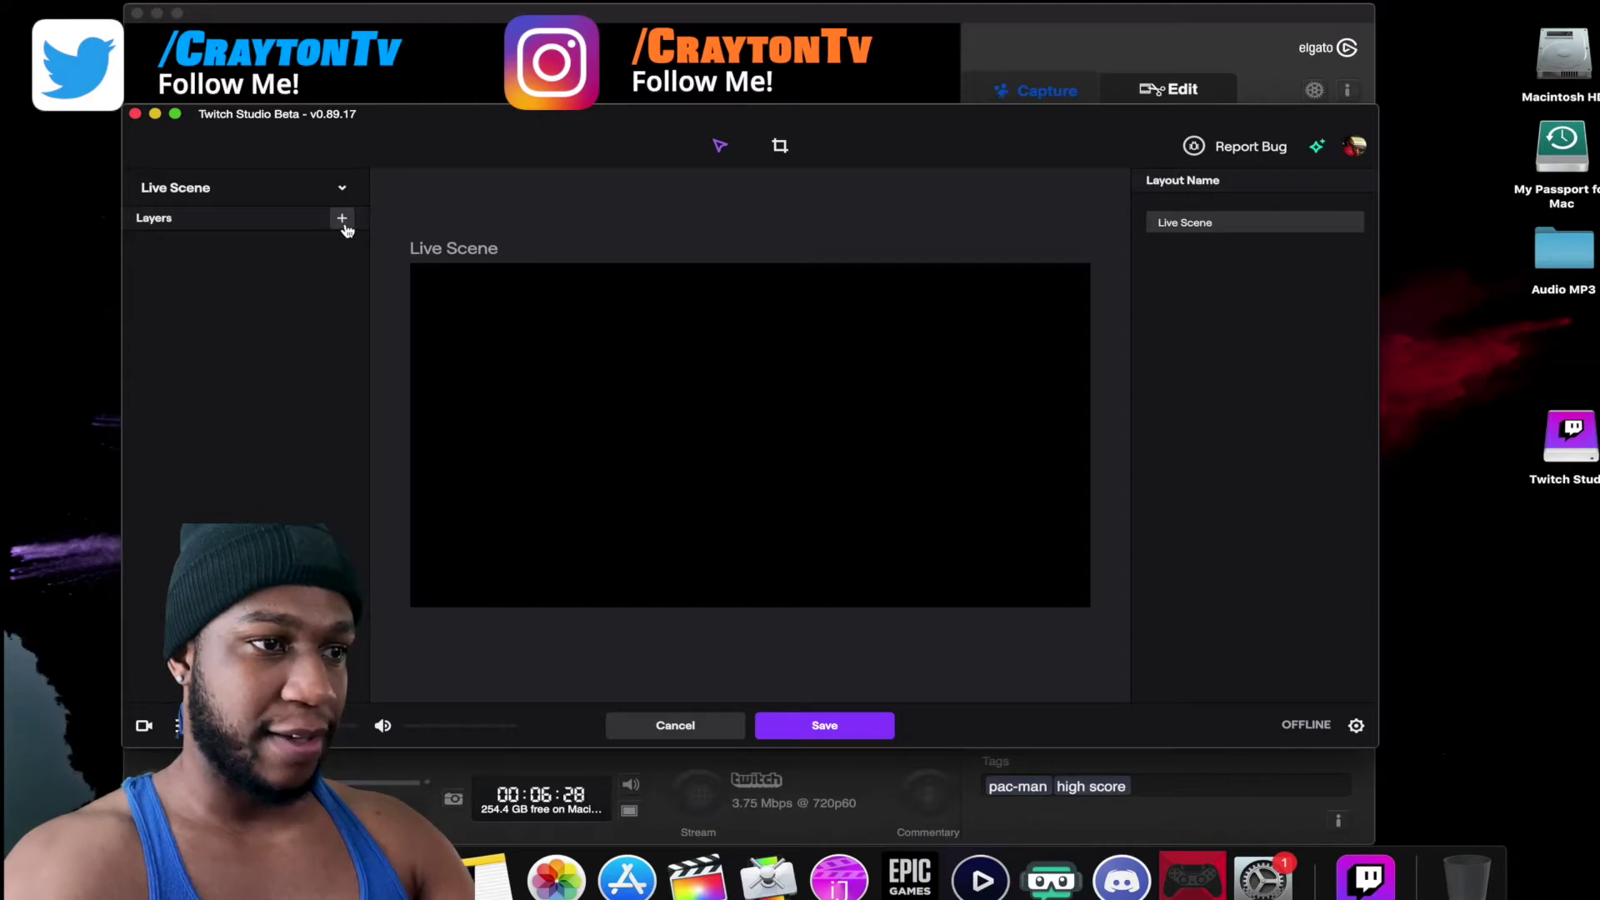
{"action": "left_click", "coordinate": [344, 221]}
{"action": "left_click", "coordinate": [408, 270]}
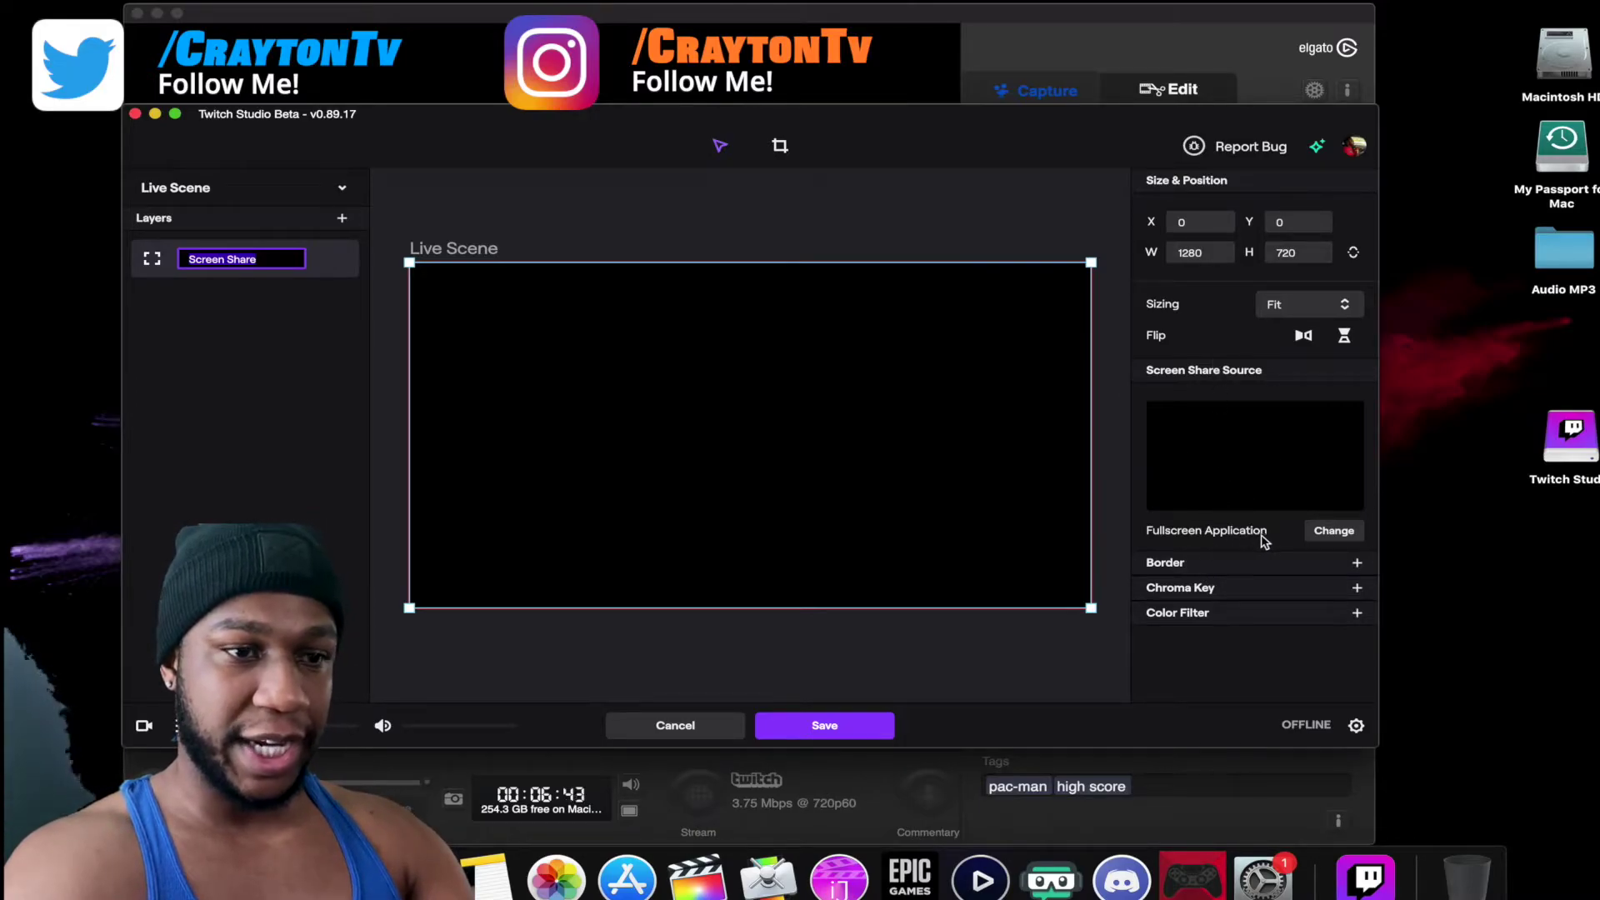
{"action": "left_click", "coordinate": [1335, 531]}
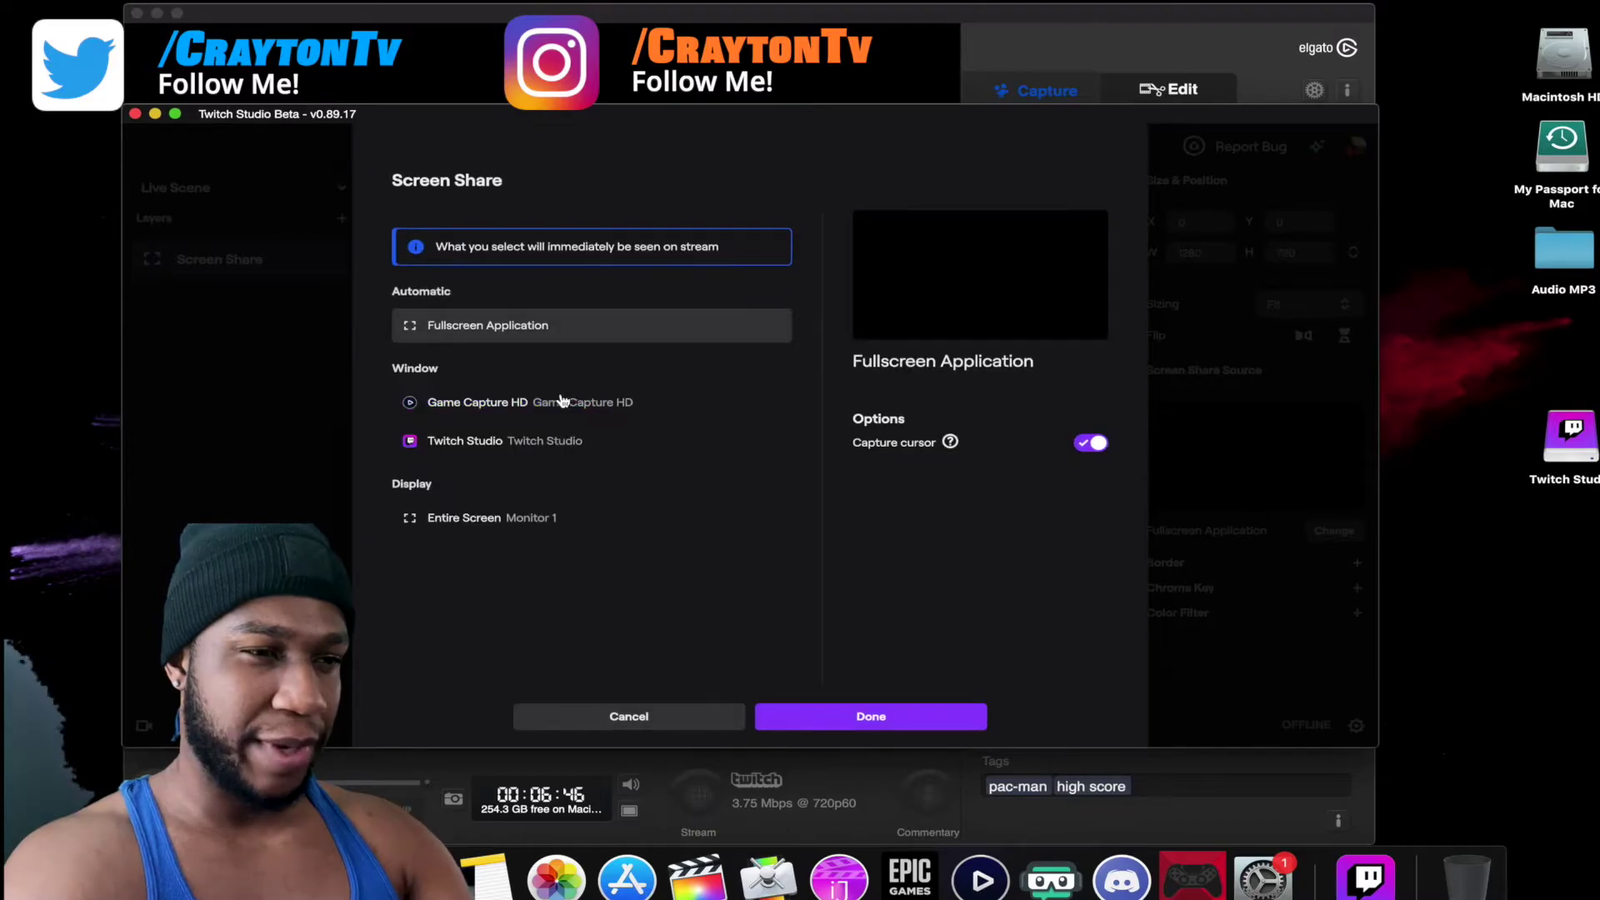
{"action": "left_click", "coordinate": [461, 407]}
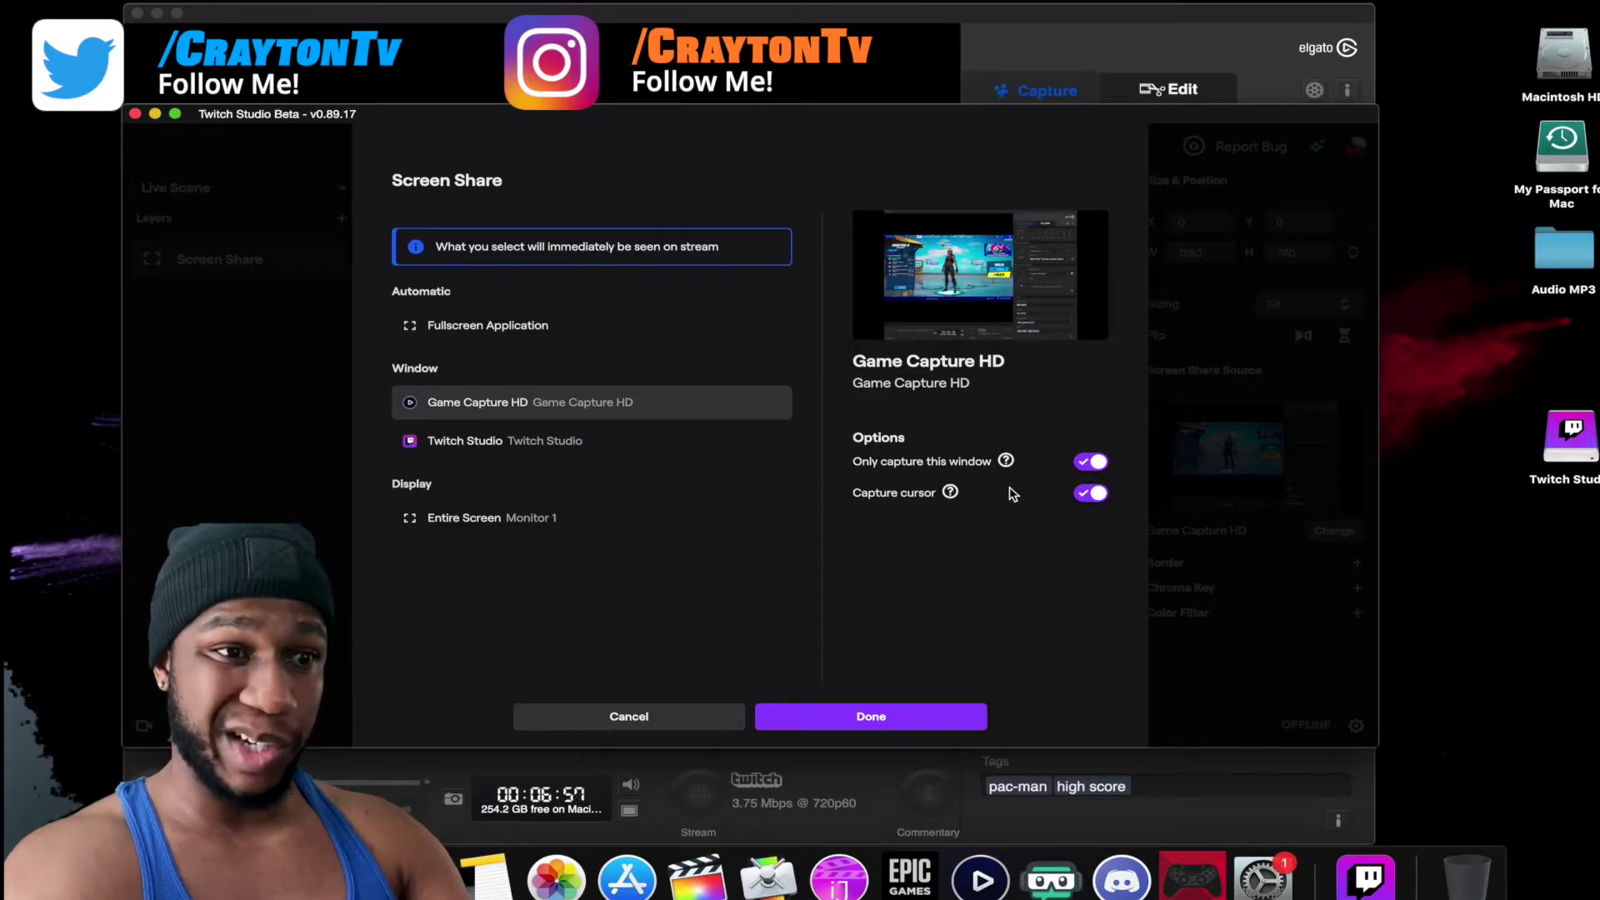
{"action": "left_click", "coordinate": [1092, 493]}
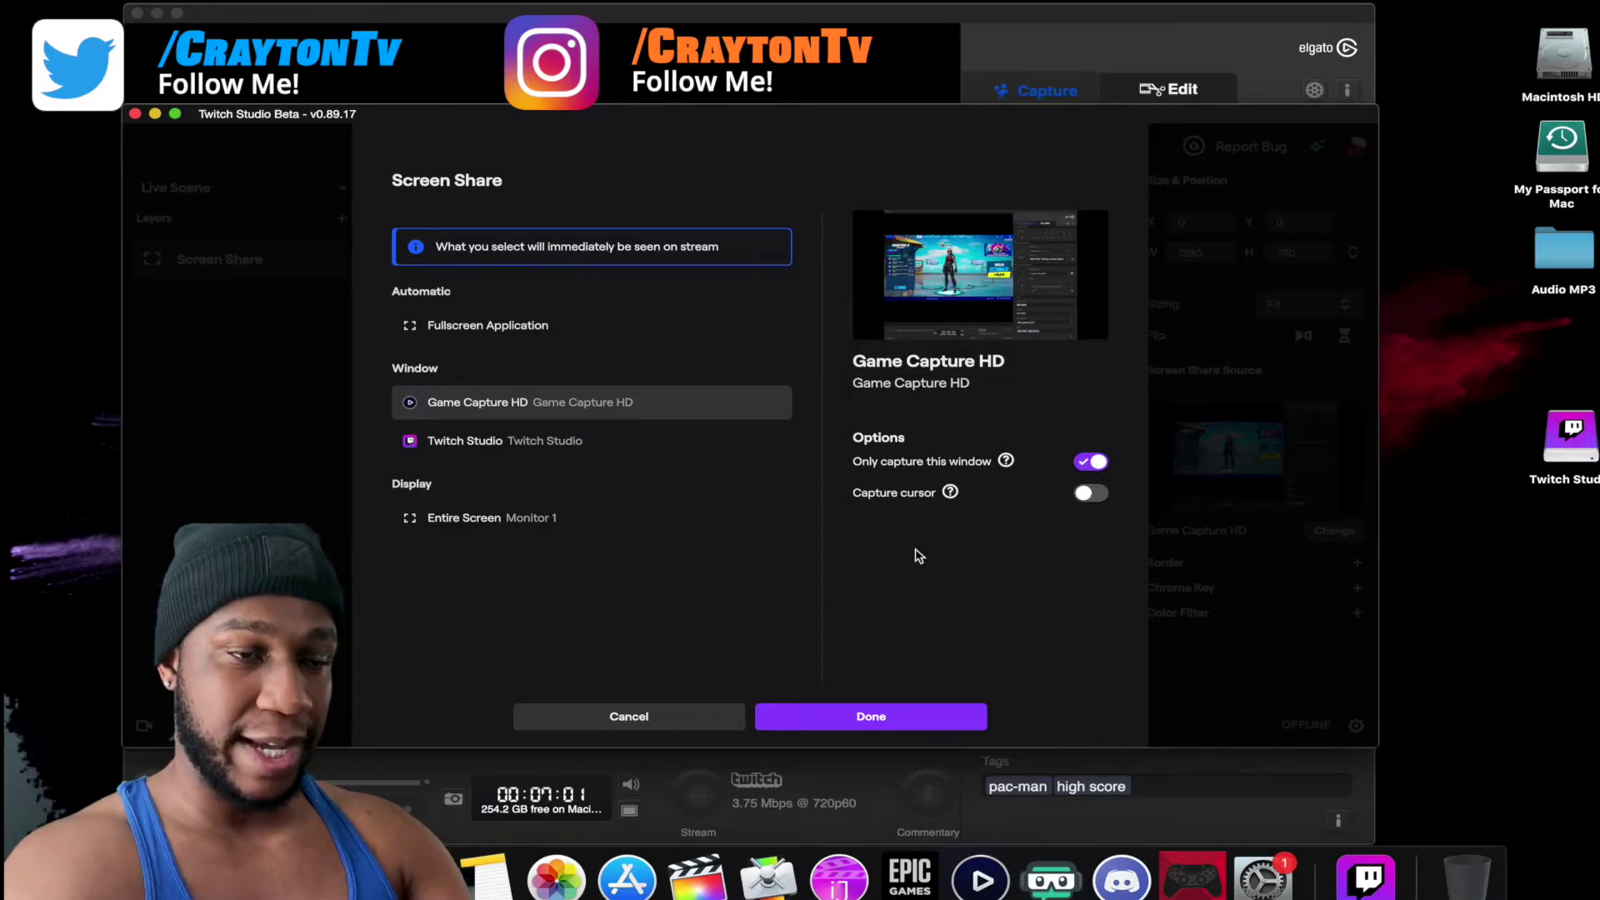
{"action": "left_click", "coordinate": [870, 710]}
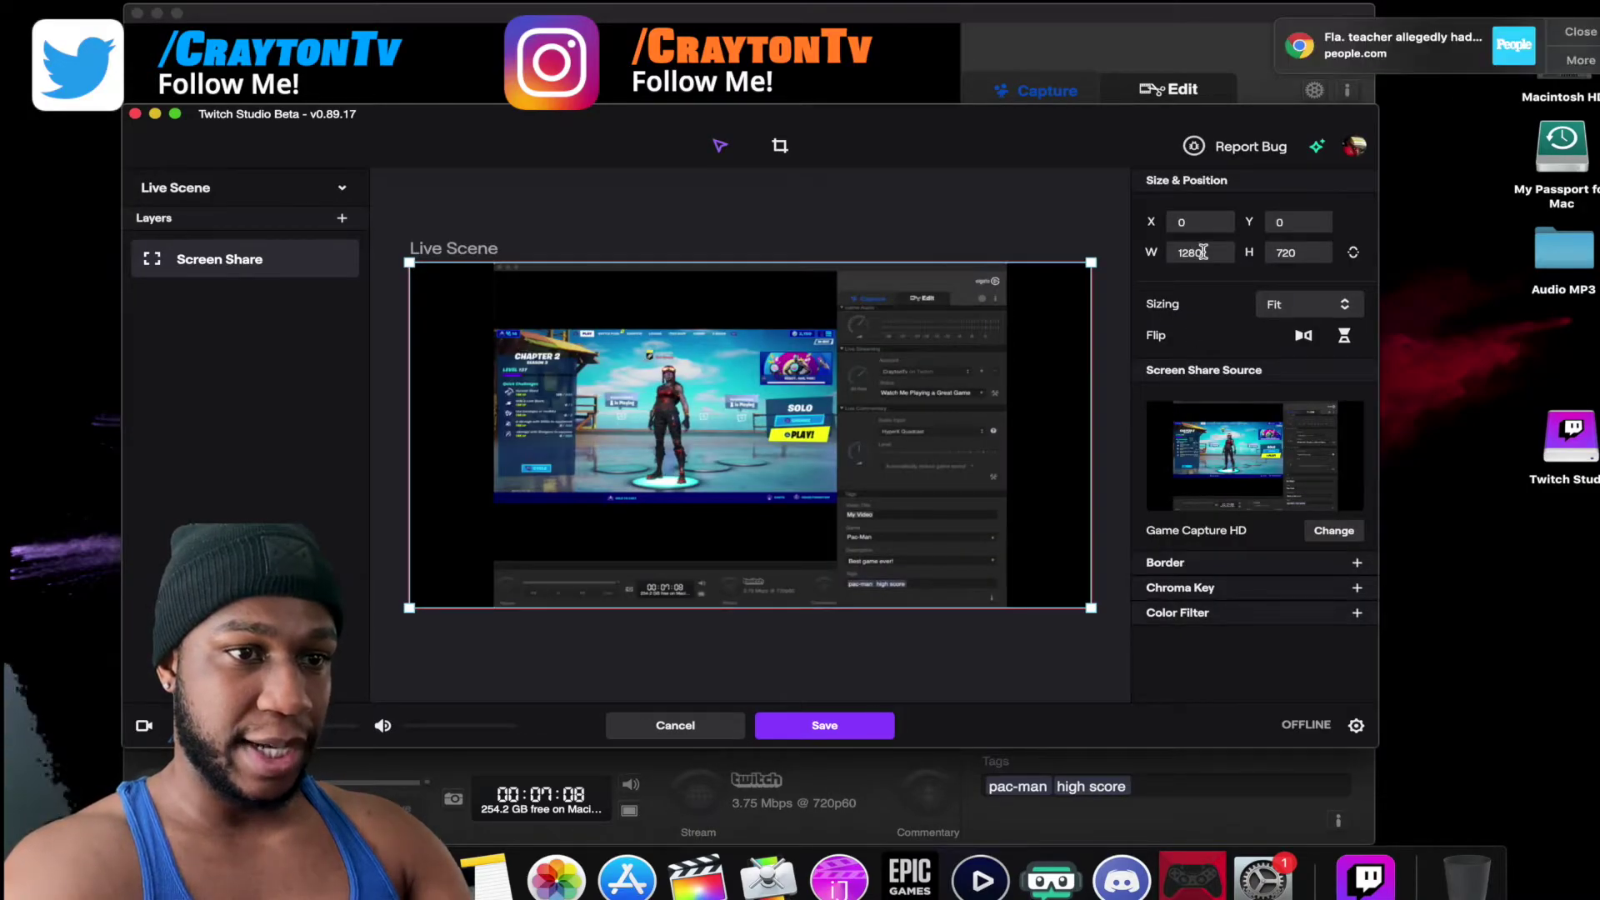
- Stretch the game capture across the canvas and add a bordered 320×240 webcam overlay bottom-left
{"action": "left_click", "coordinate": [1200, 251]}
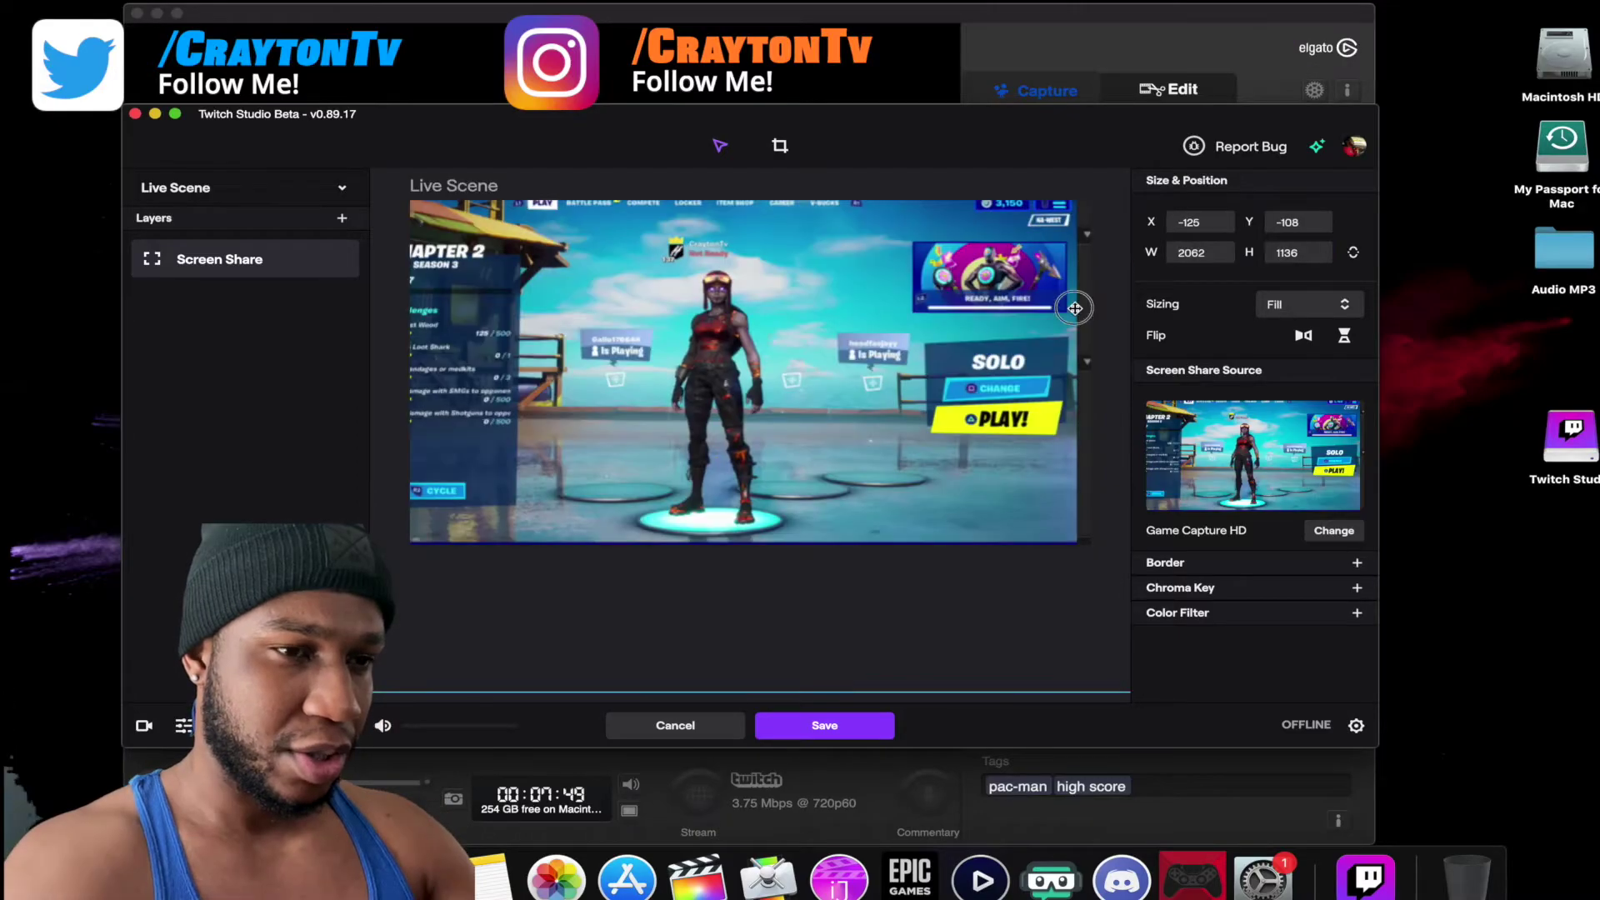
{"action": "left_click_drag", "start_coordinate": [1076, 307], "coordinate": [1090, 318]}
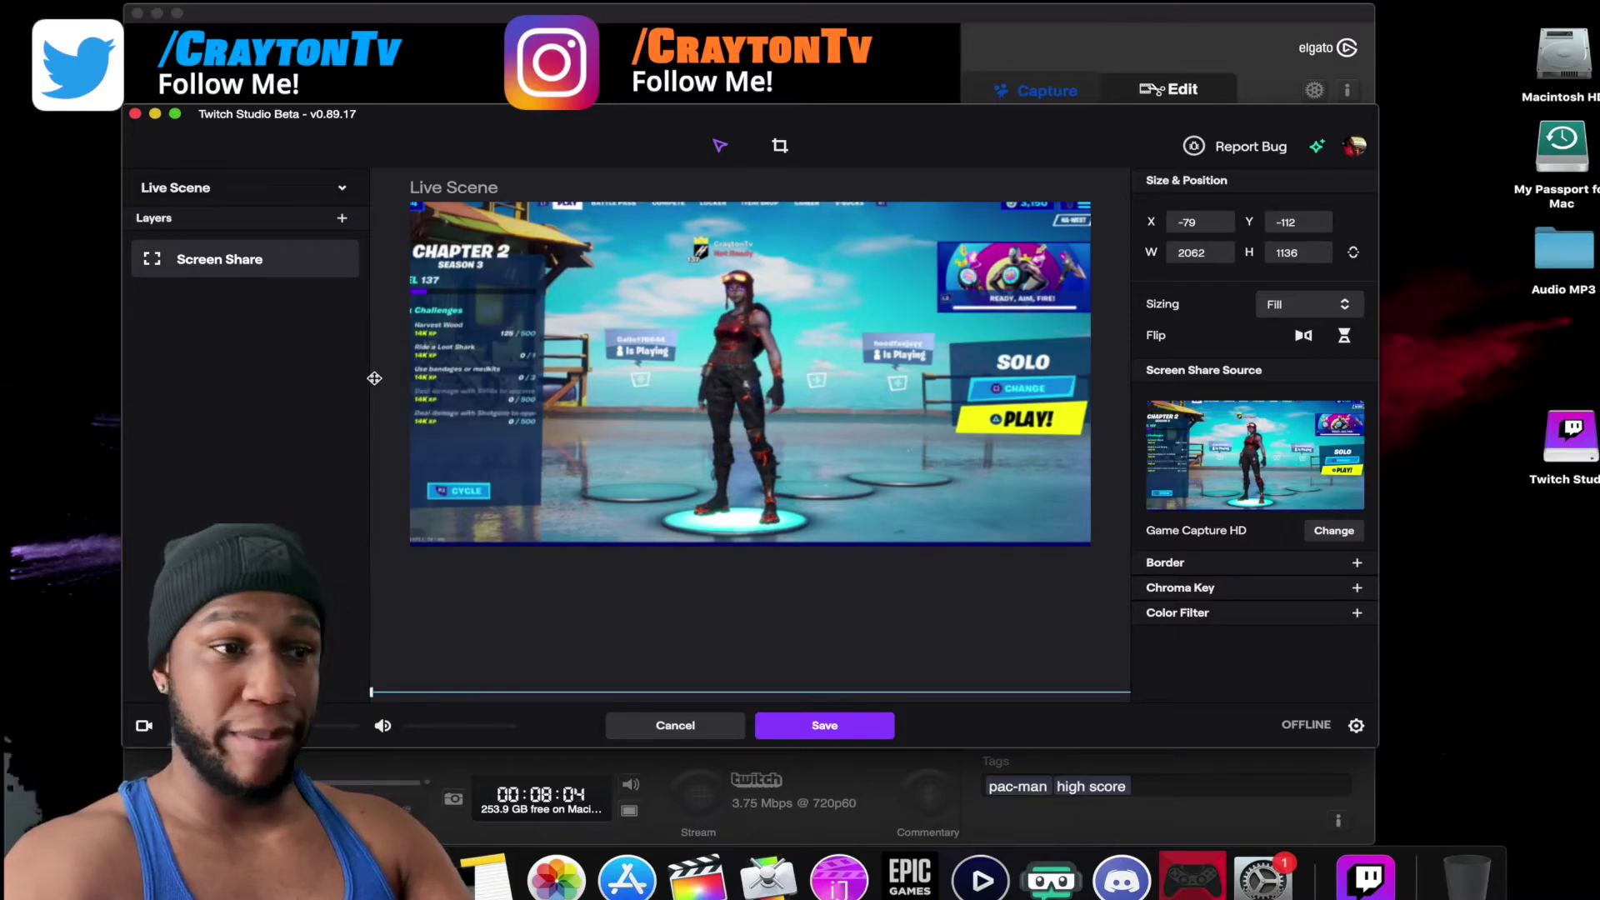
{"action": "left_click", "coordinate": [342, 218]}
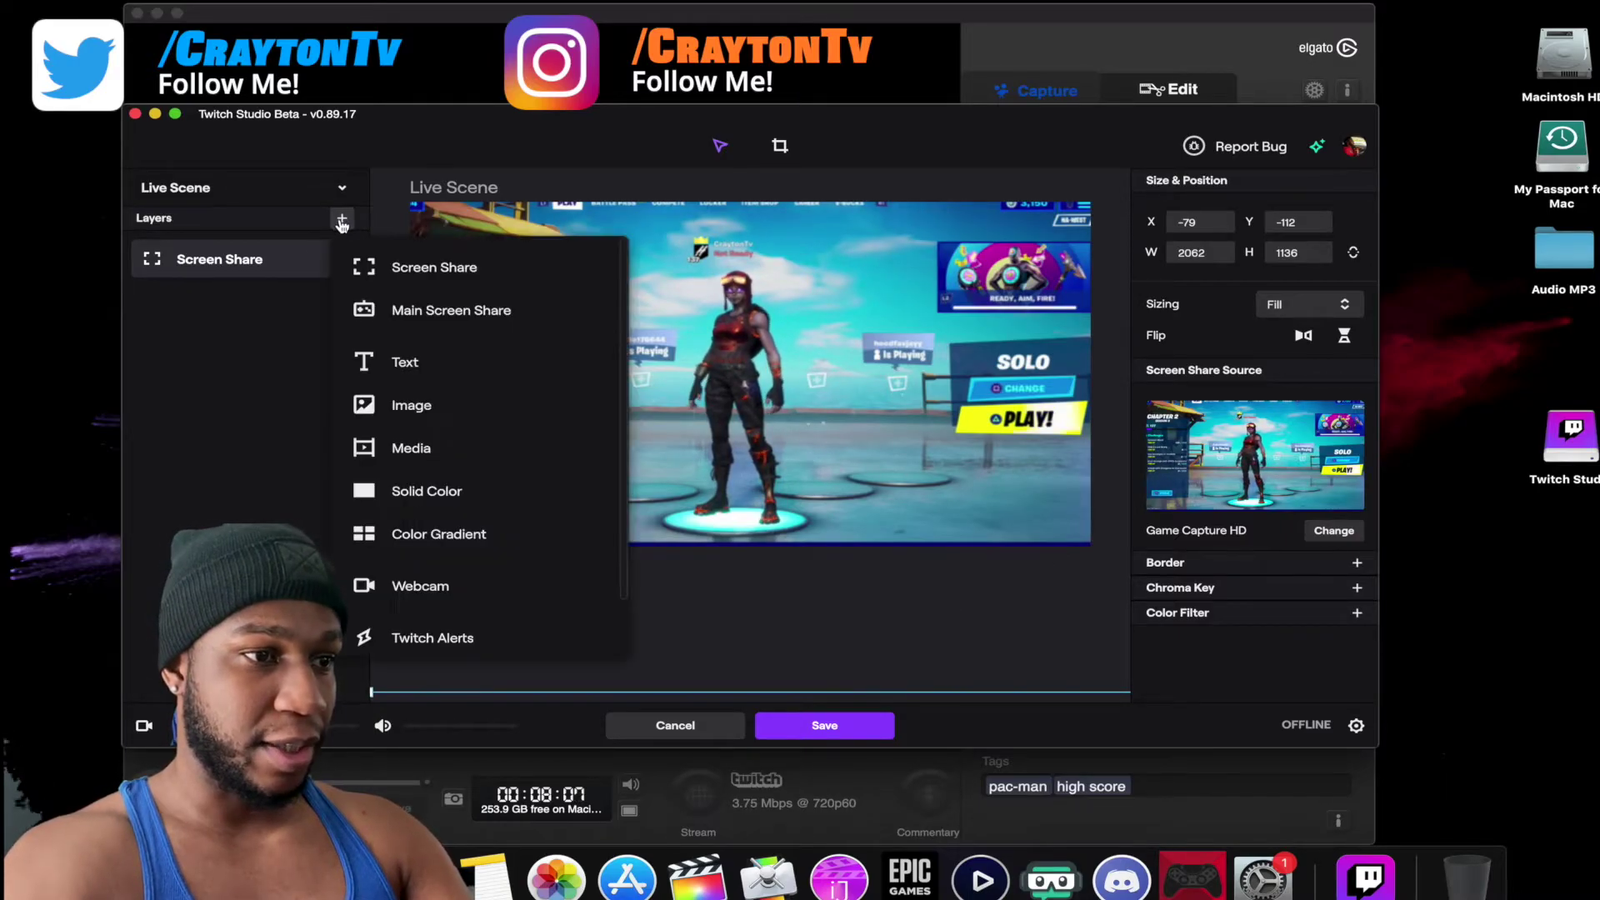
{"action": "left_click", "coordinate": [420, 586]}
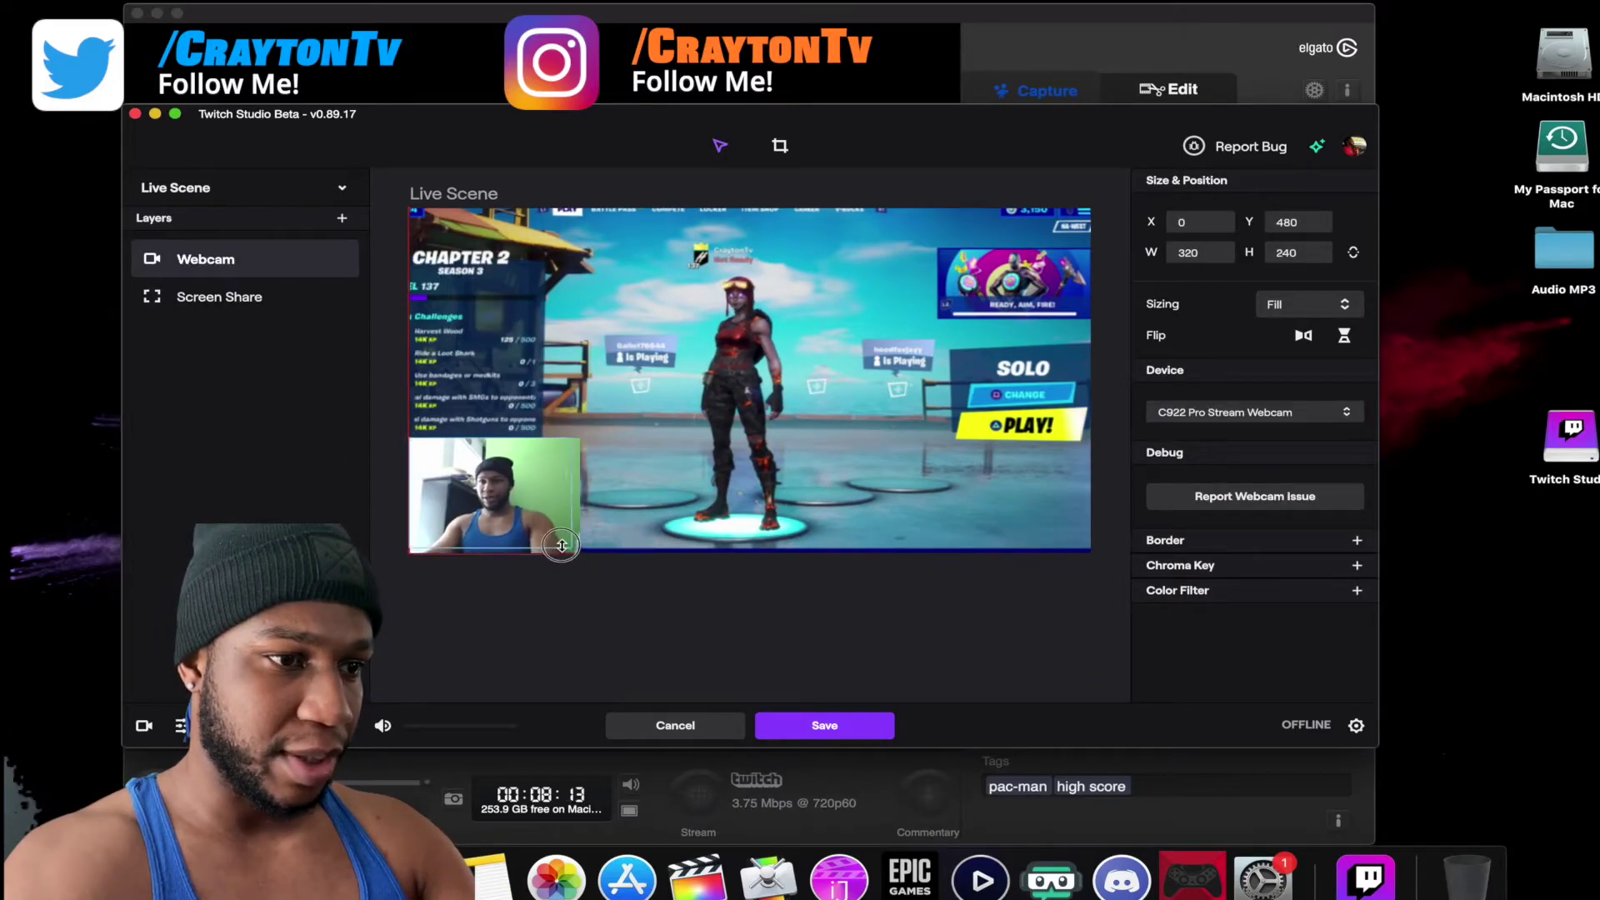
{"action": "left_click_drag", "start_coordinate": [561, 545], "coordinate": [542, 550]}
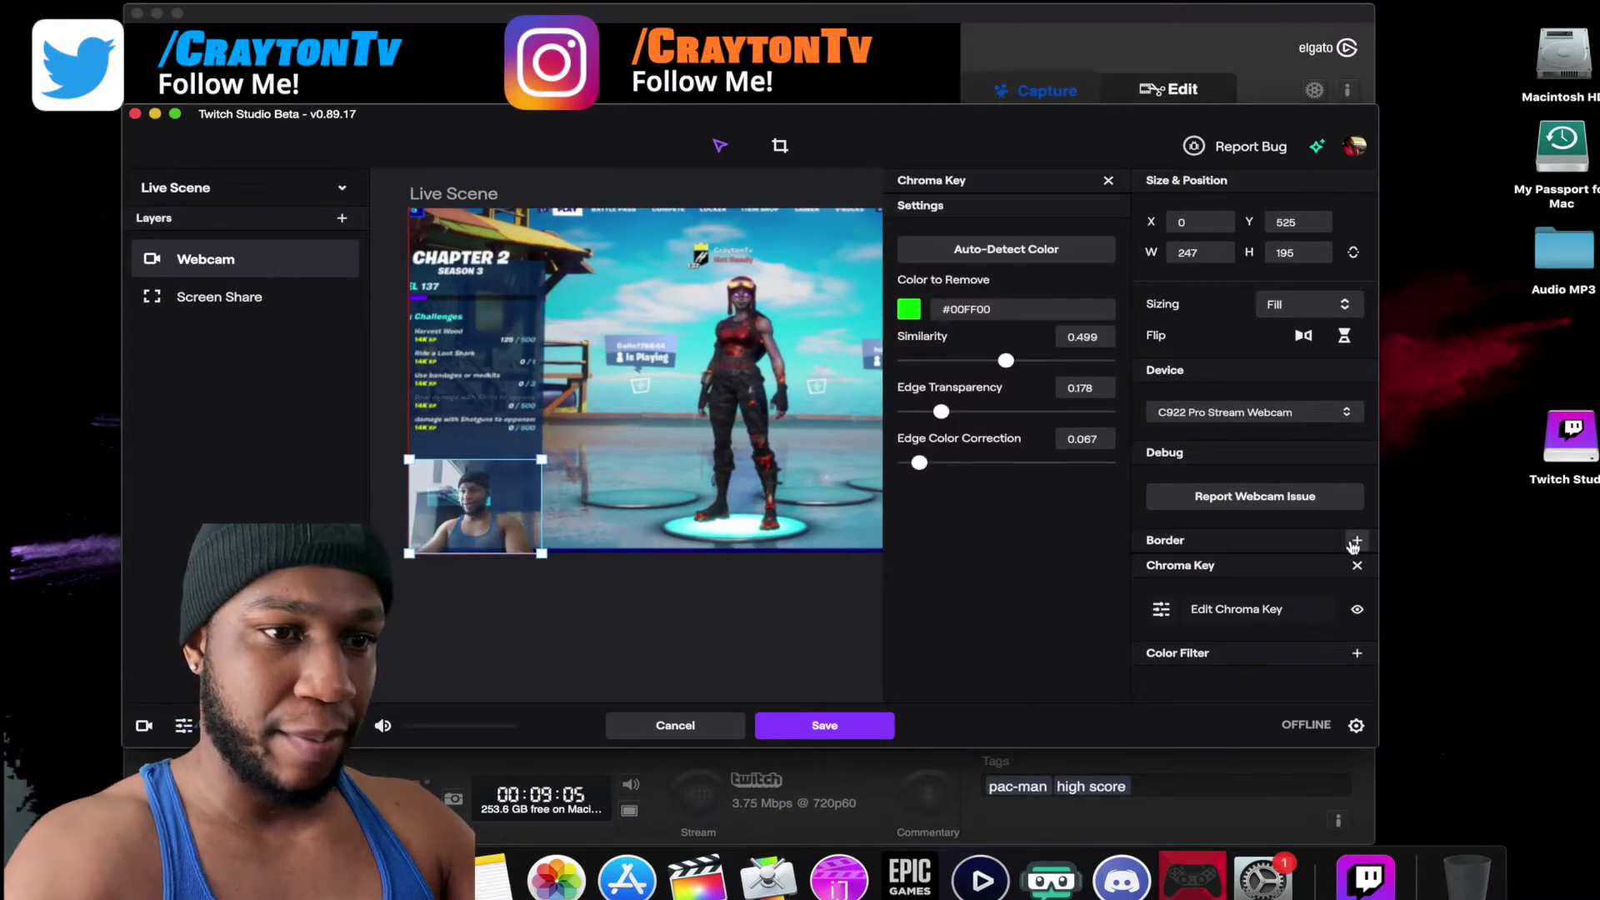
{"action": "left_click", "coordinate": [1356, 542]}
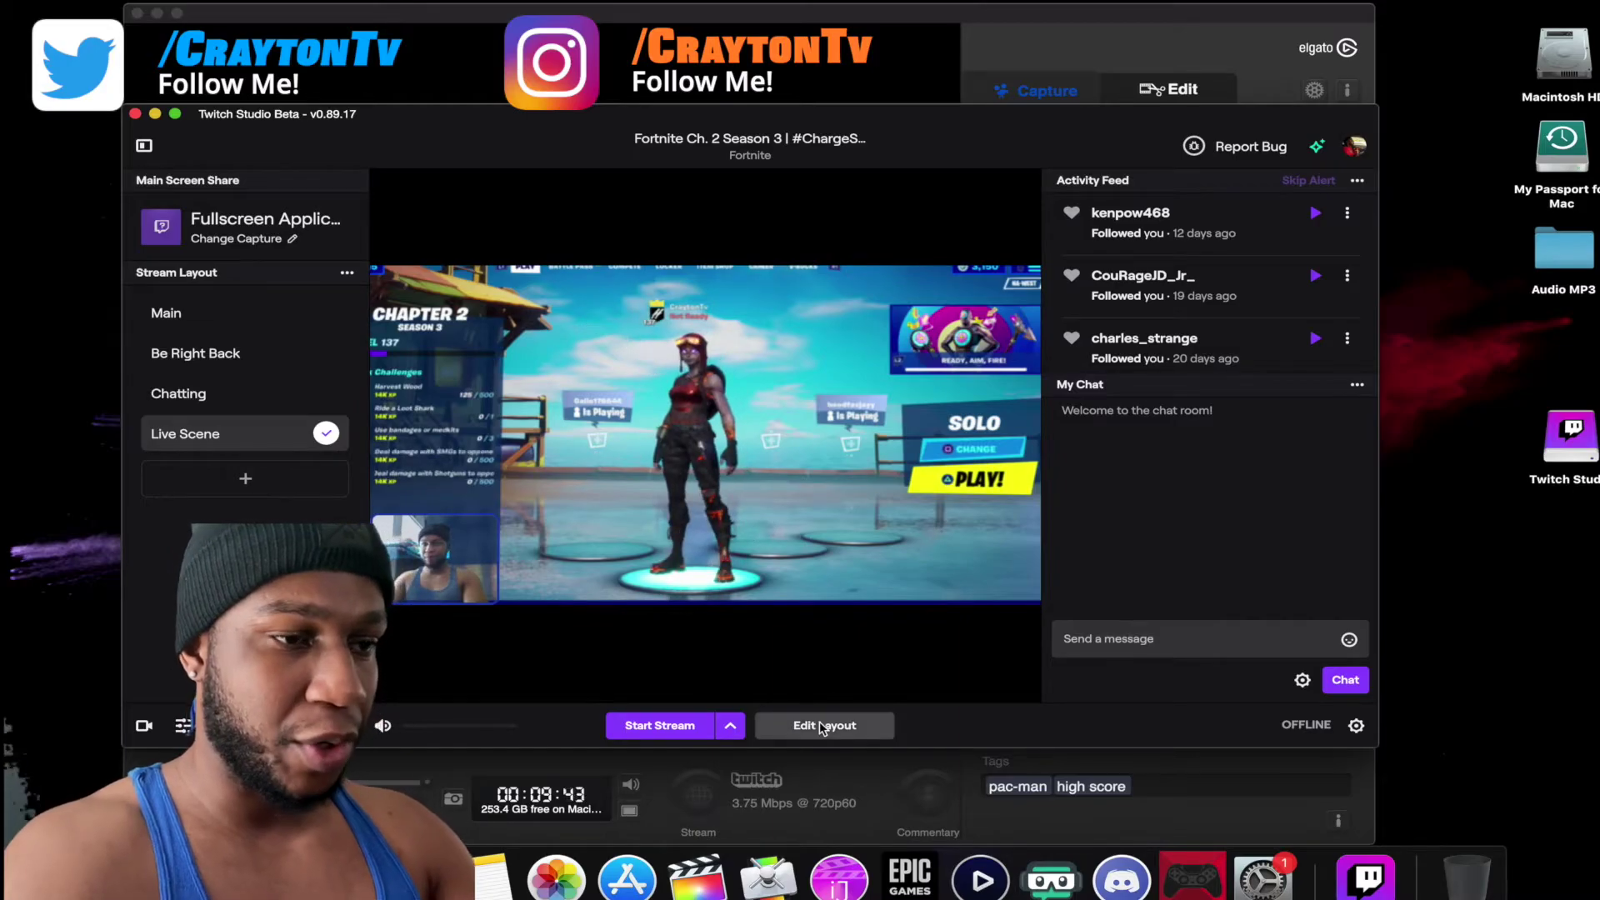
- Add a Twitch Alerts layer to the Live Scene layout
{"action": "left_click", "coordinate": [822, 726]}
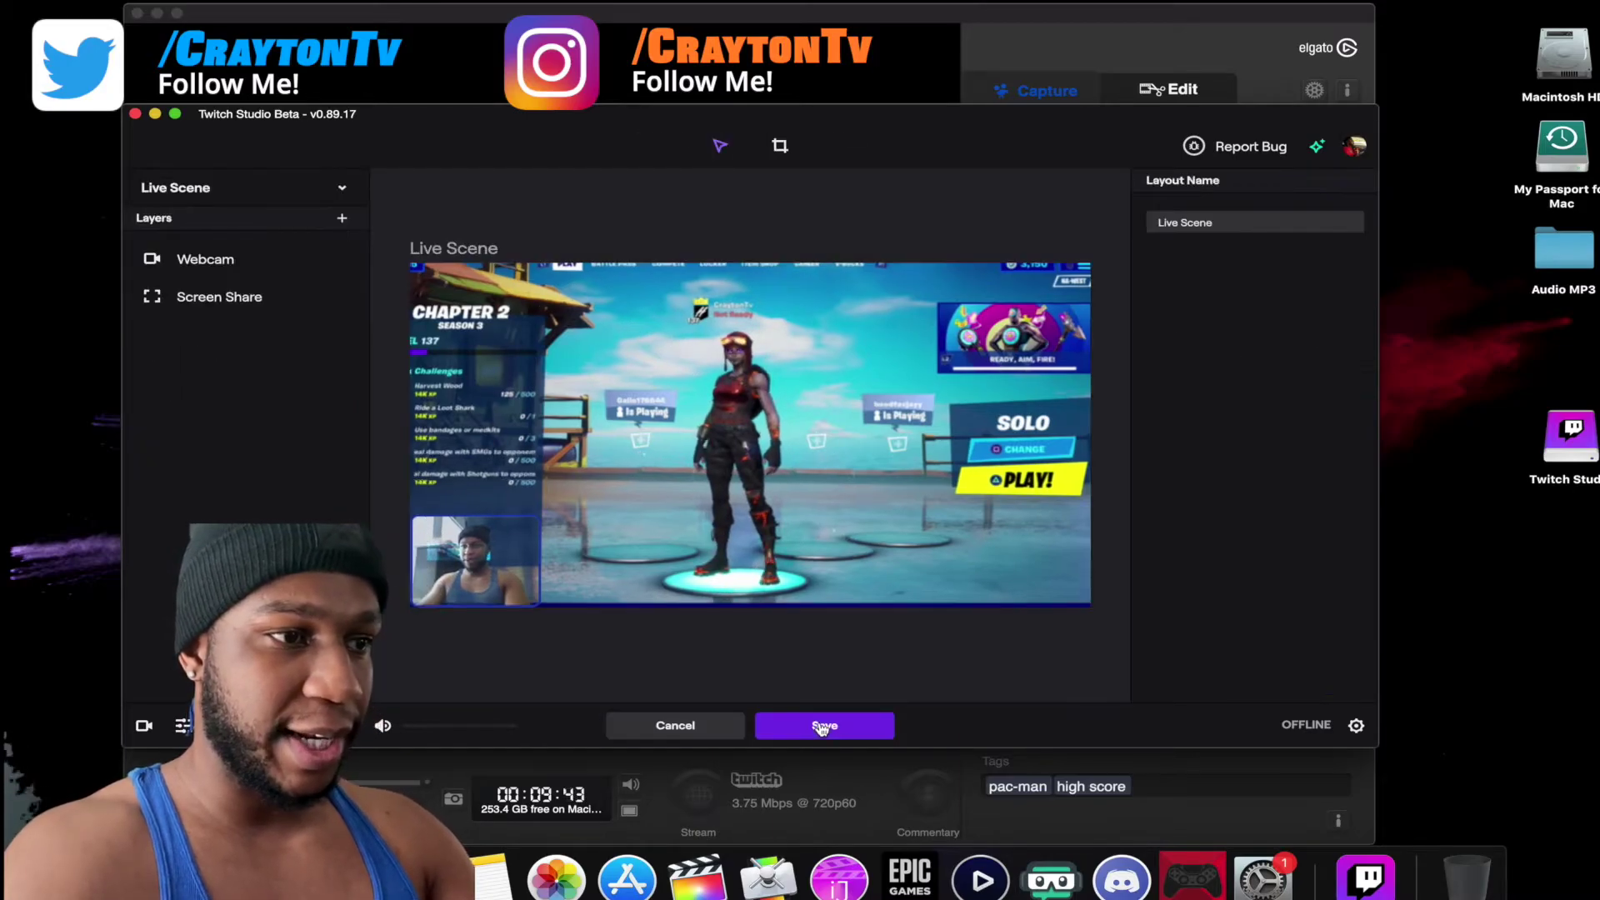
{"action": "left_click", "coordinate": [342, 220]}
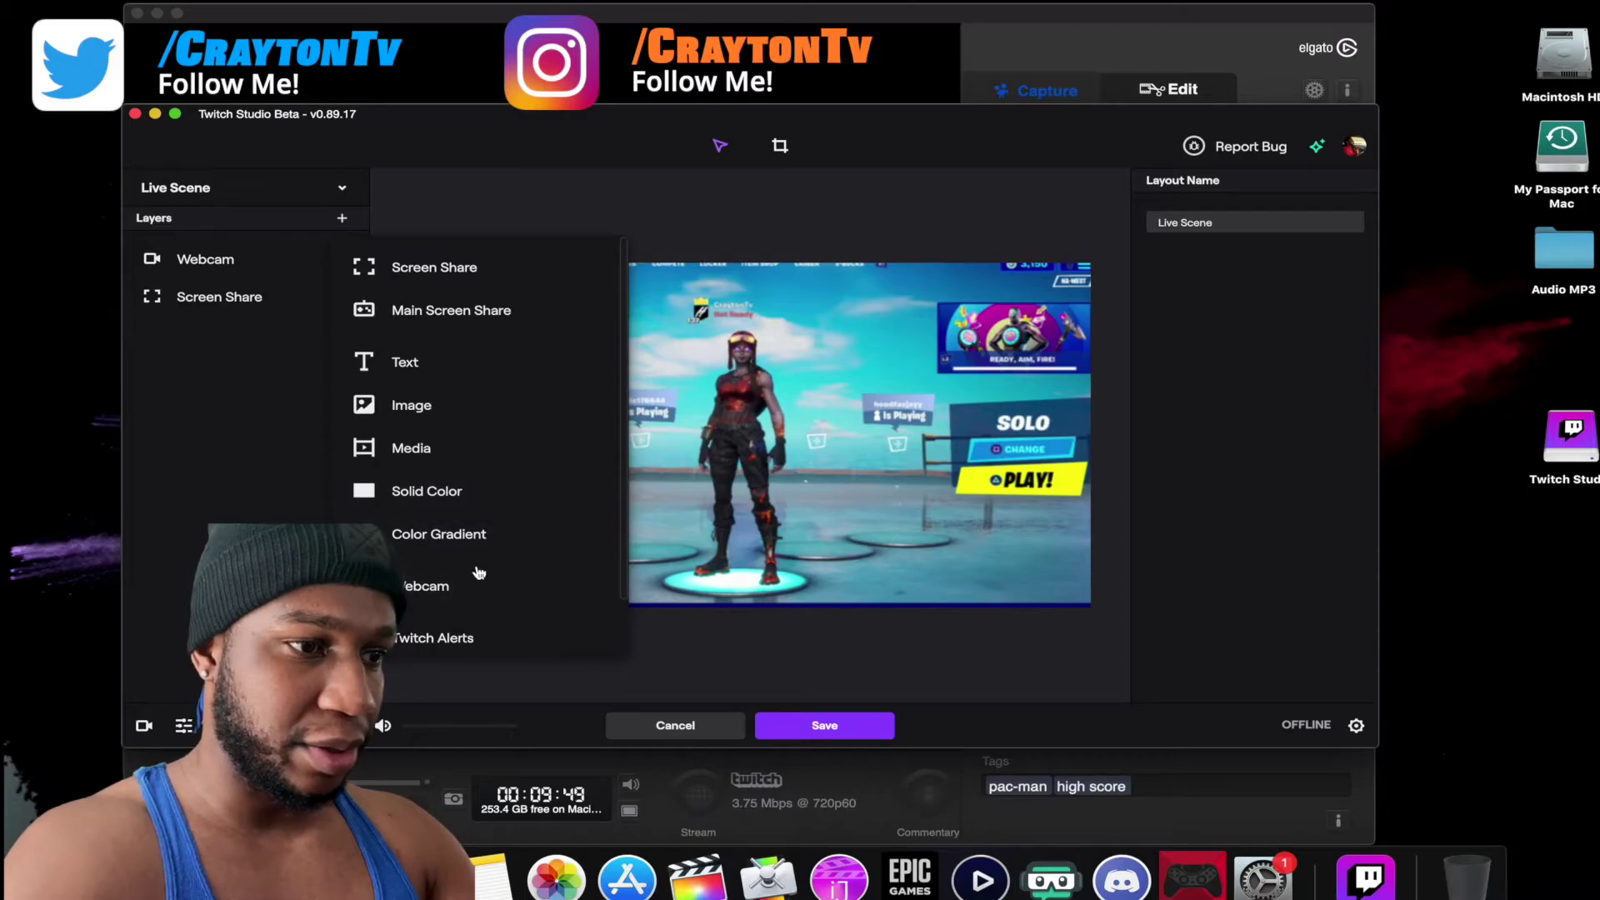
{"action": "left_click", "coordinate": [433, 642]}
- Add the CRAYTON TV.png logo image, place it above the webcam overlay, and save Live Scene
{"action": "scroll", "coordinate": [1200, 584], "scroll_direction": "down", "scroll_amount": 1}
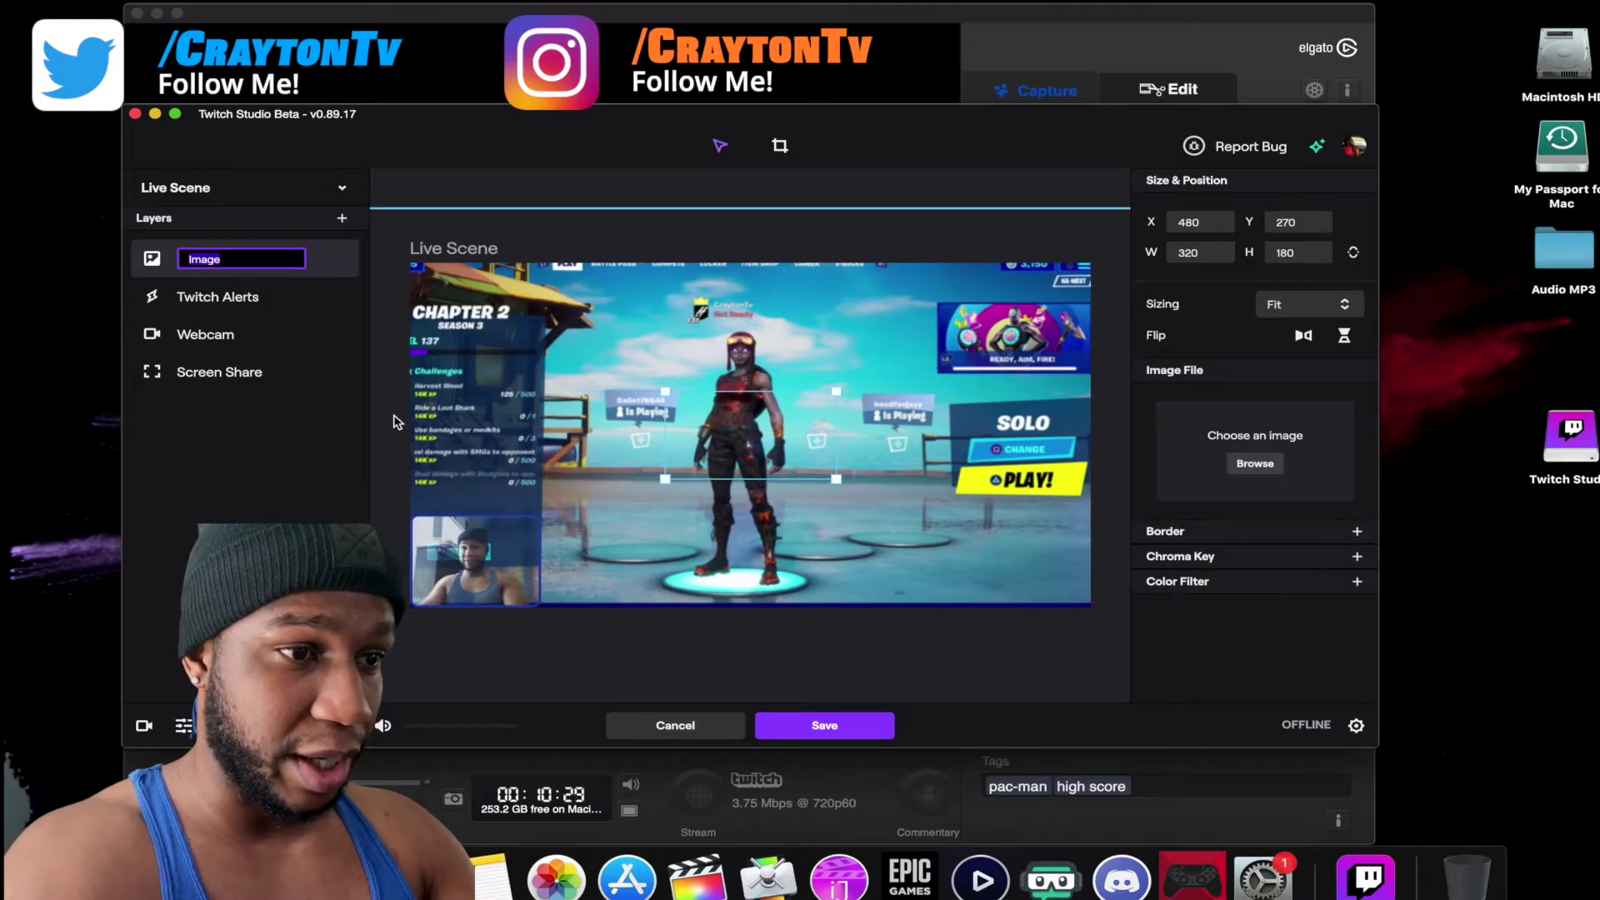
{"action": "left_click", "coordinate": [1237, 467]}
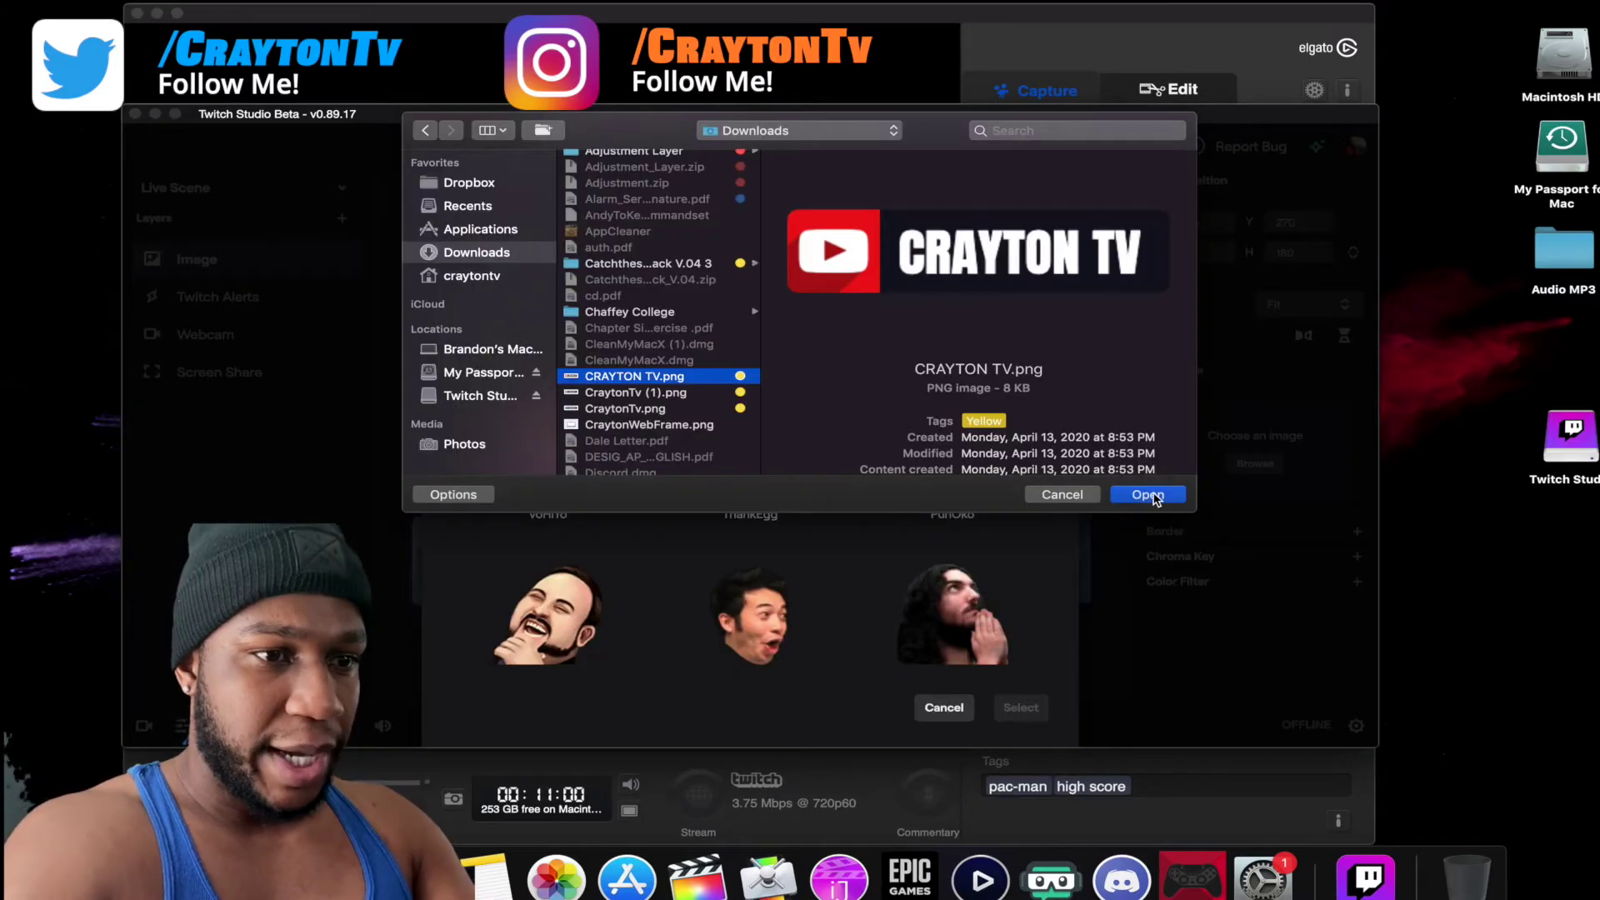
{"action": "left_click", "coordinate": [1148, 495]}
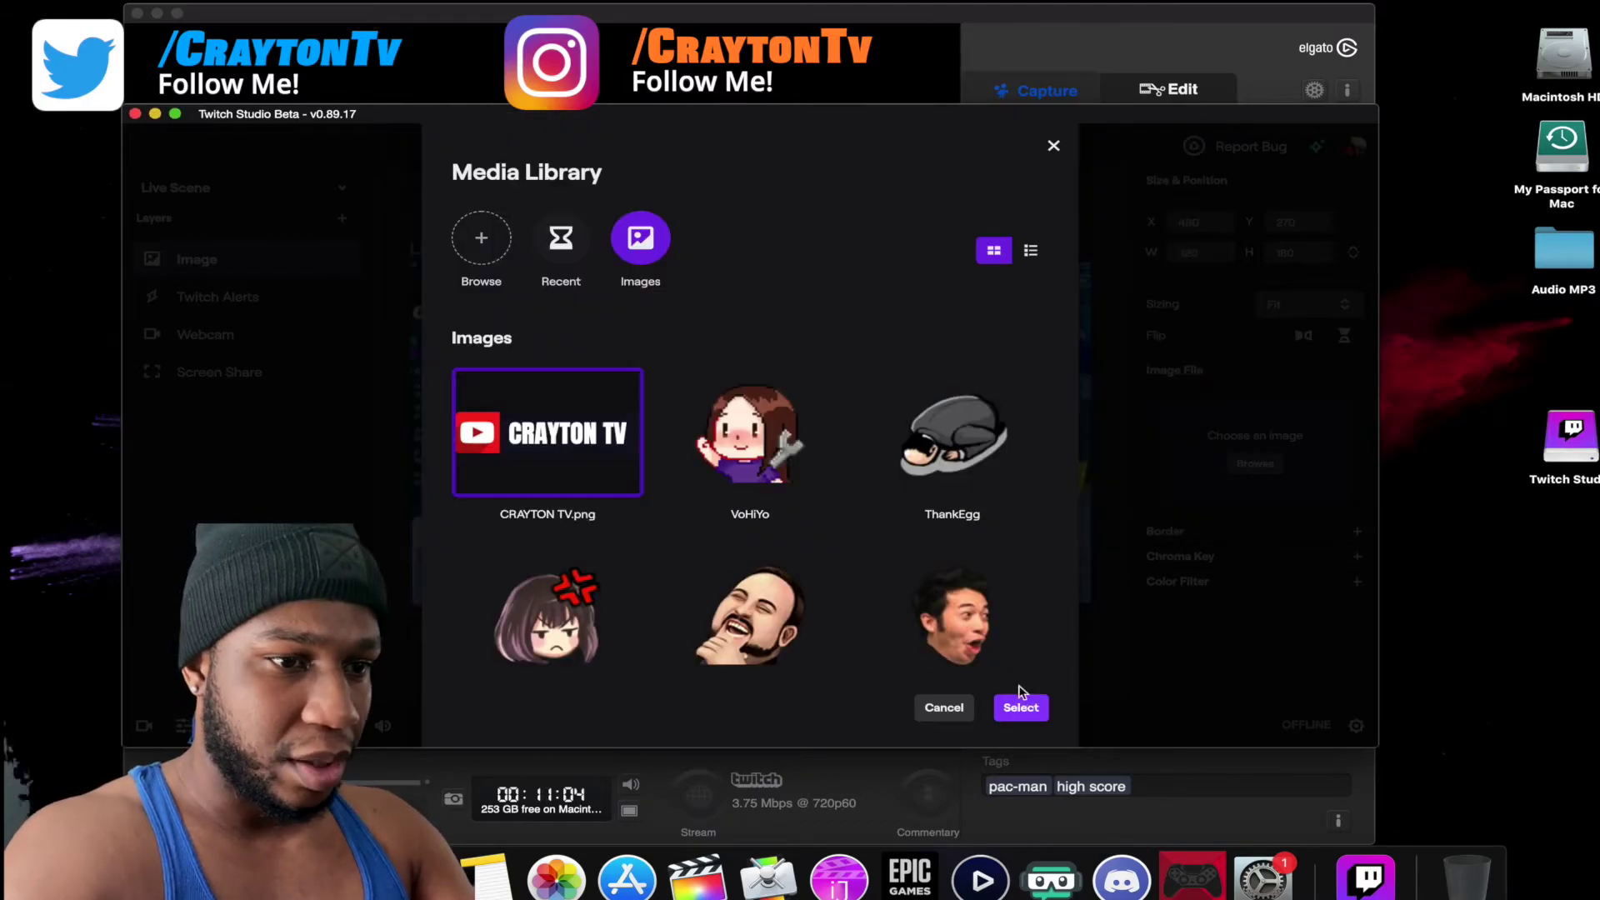
{"action": "left_click", "coordinate": [1024, 708]}
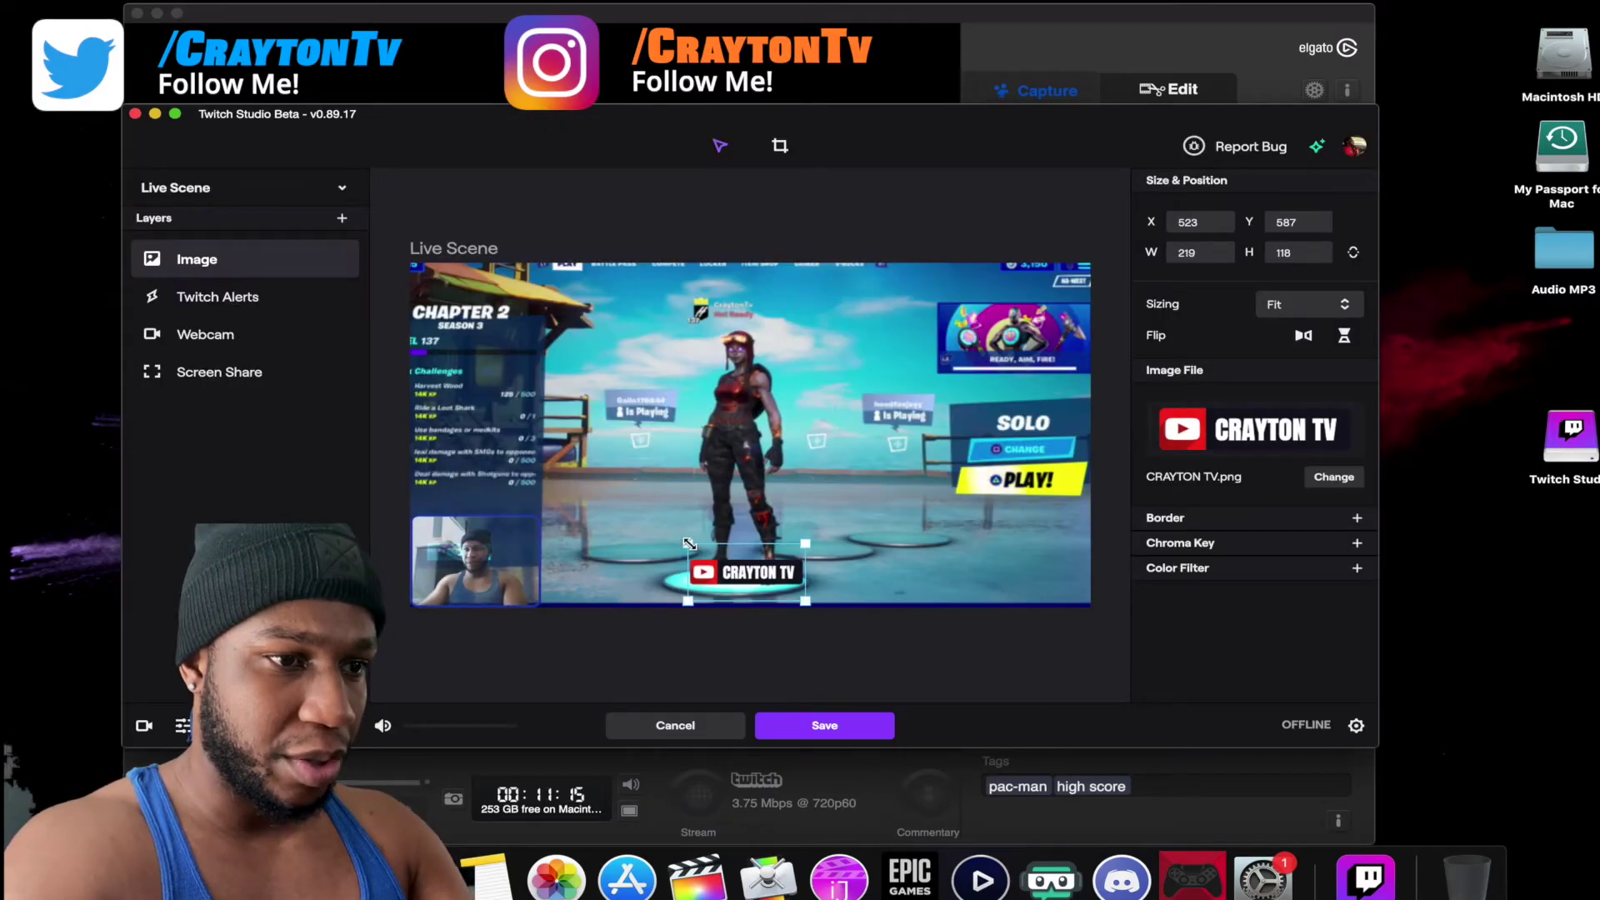
{"action": "left_click_drag", "start_coordinate": [667, 561], "coordinate": [471, 496]}
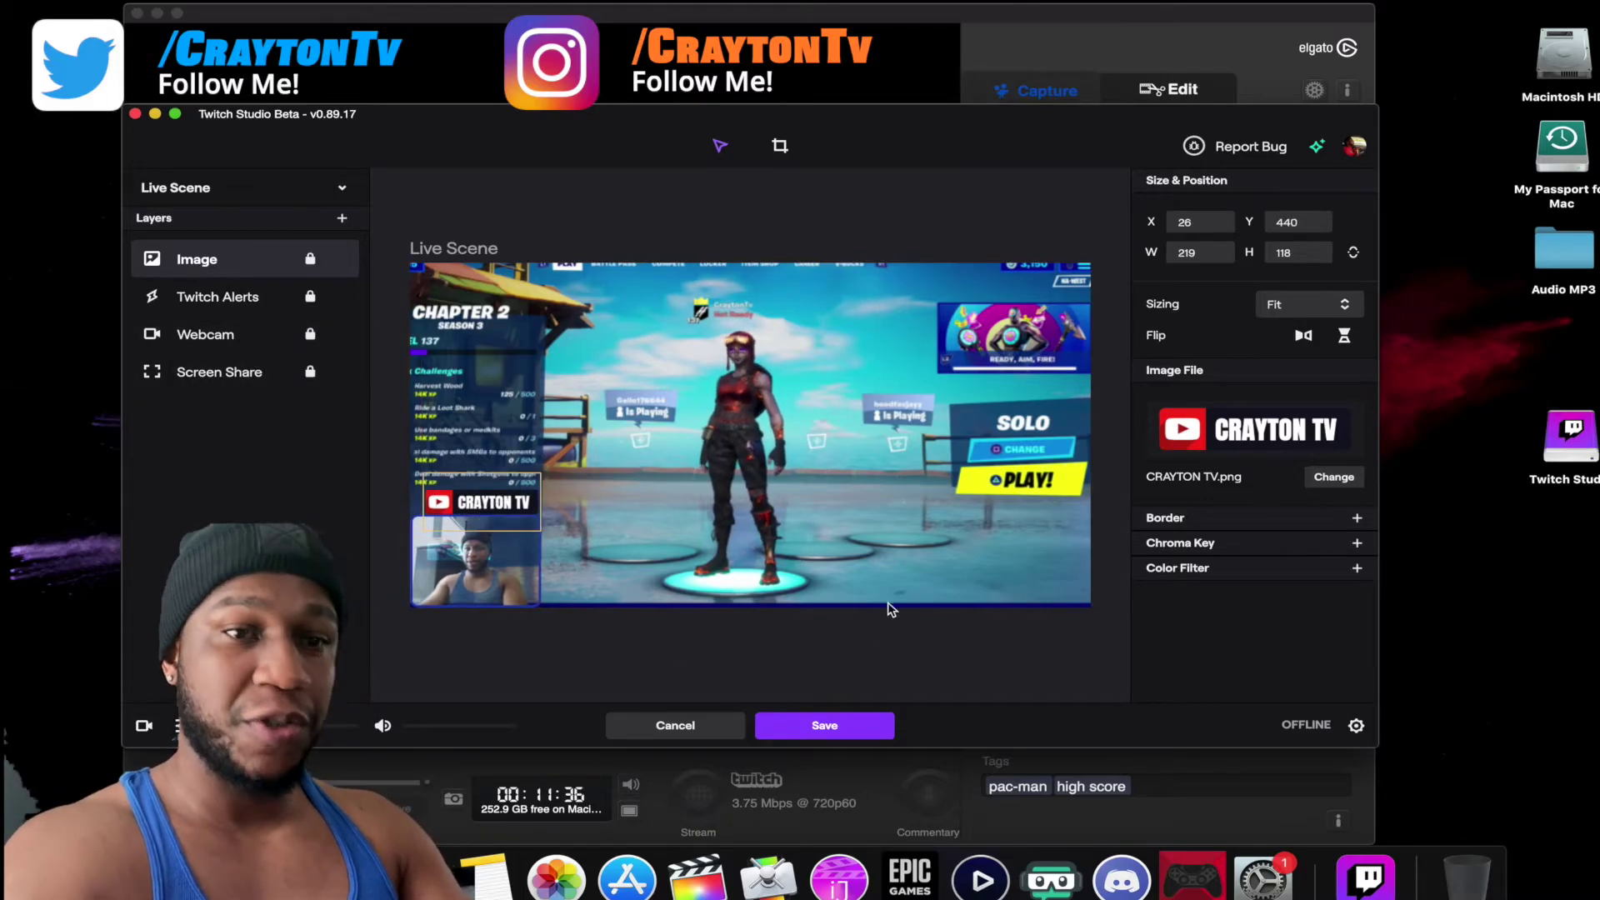
{"action": "left_click", "coordinate": [859, 722]}
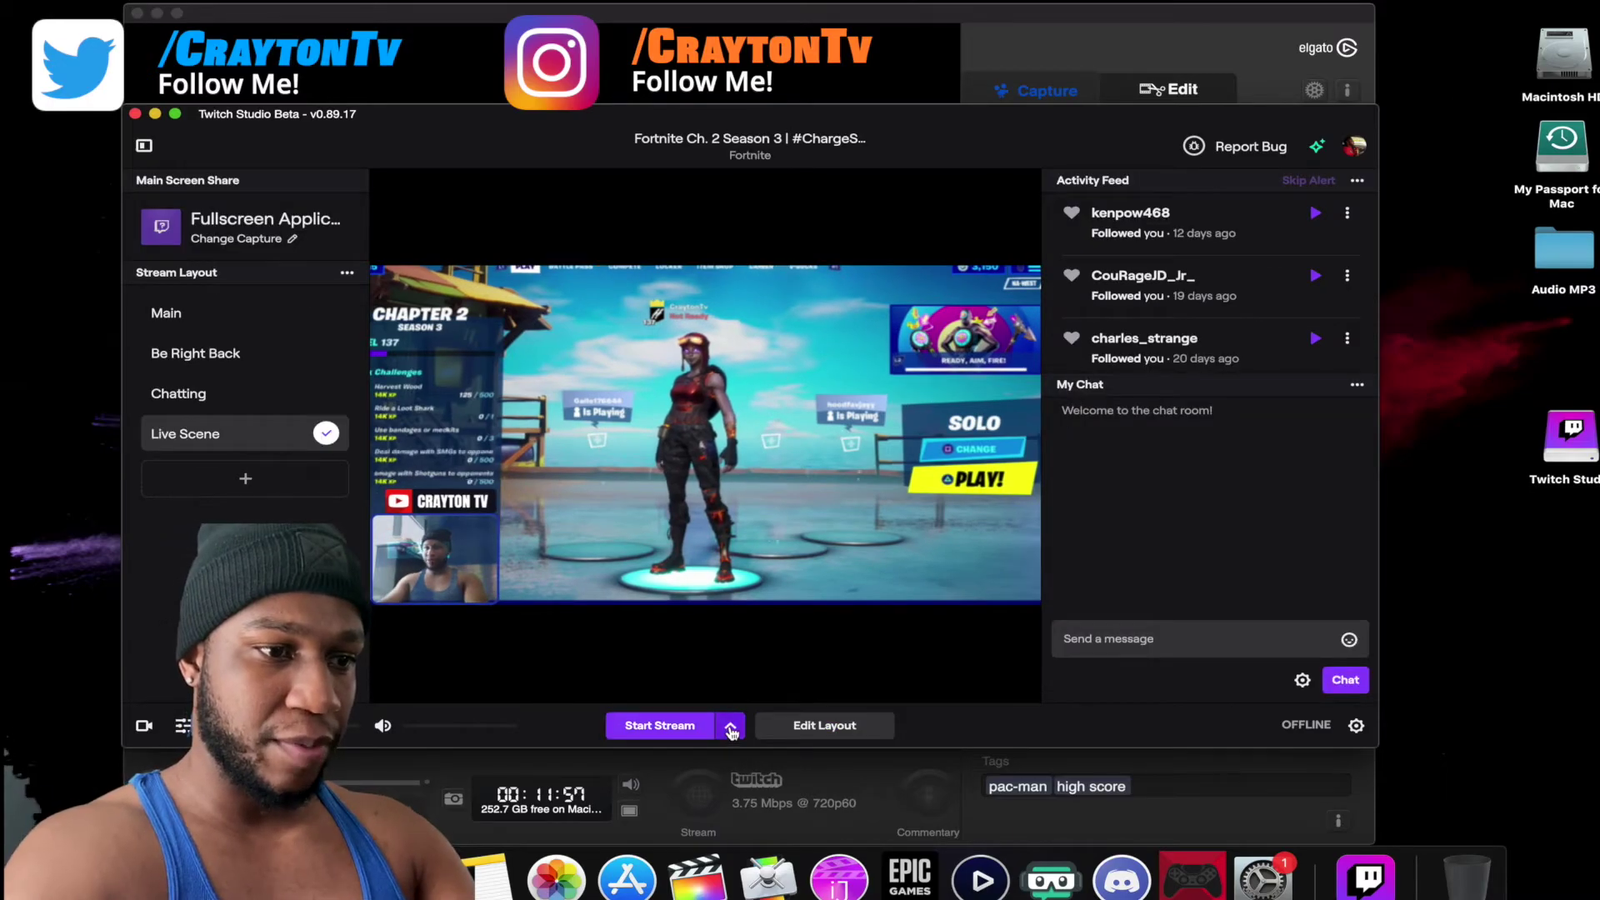
{"action": "left_click", "coordinate": [731, 727]}
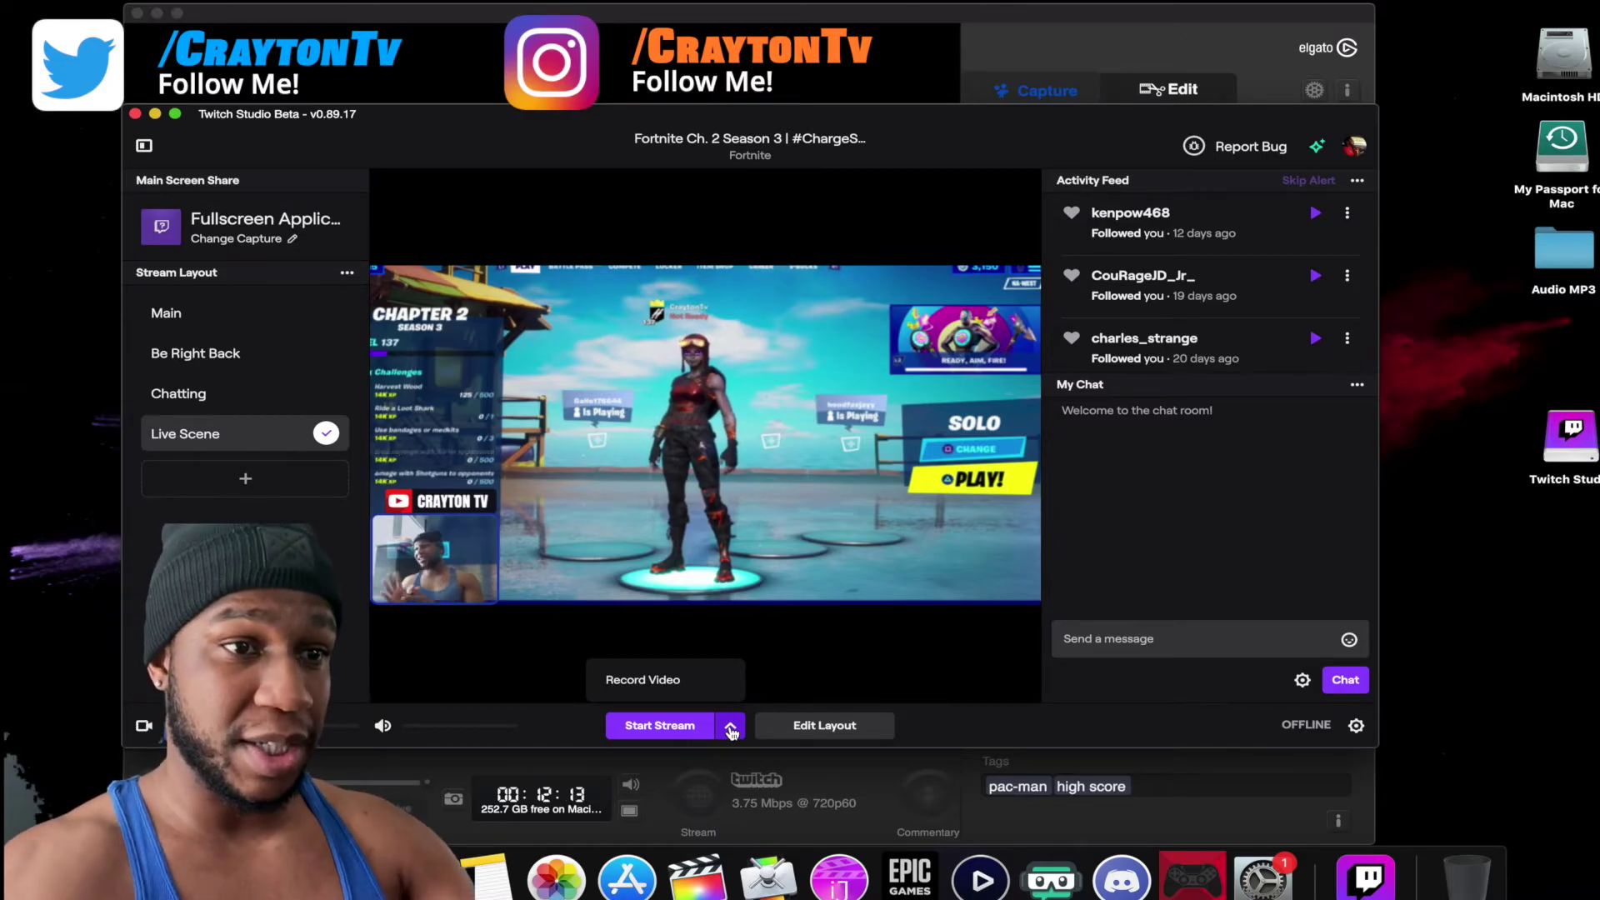
{"action": "left_click", "coordinate": [730, 731]}
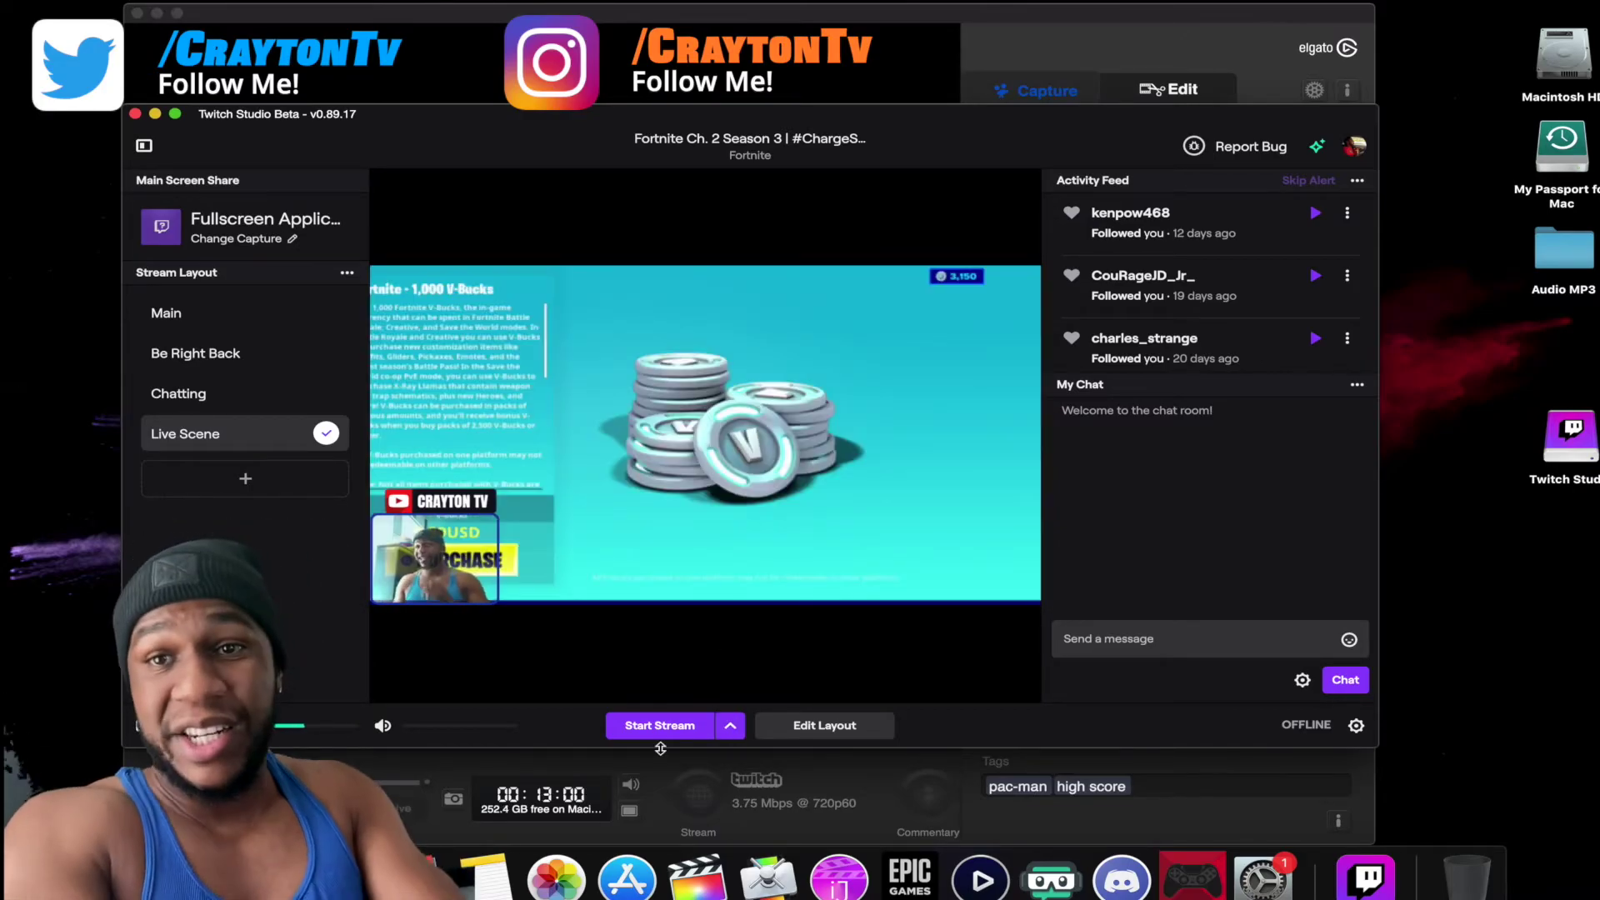